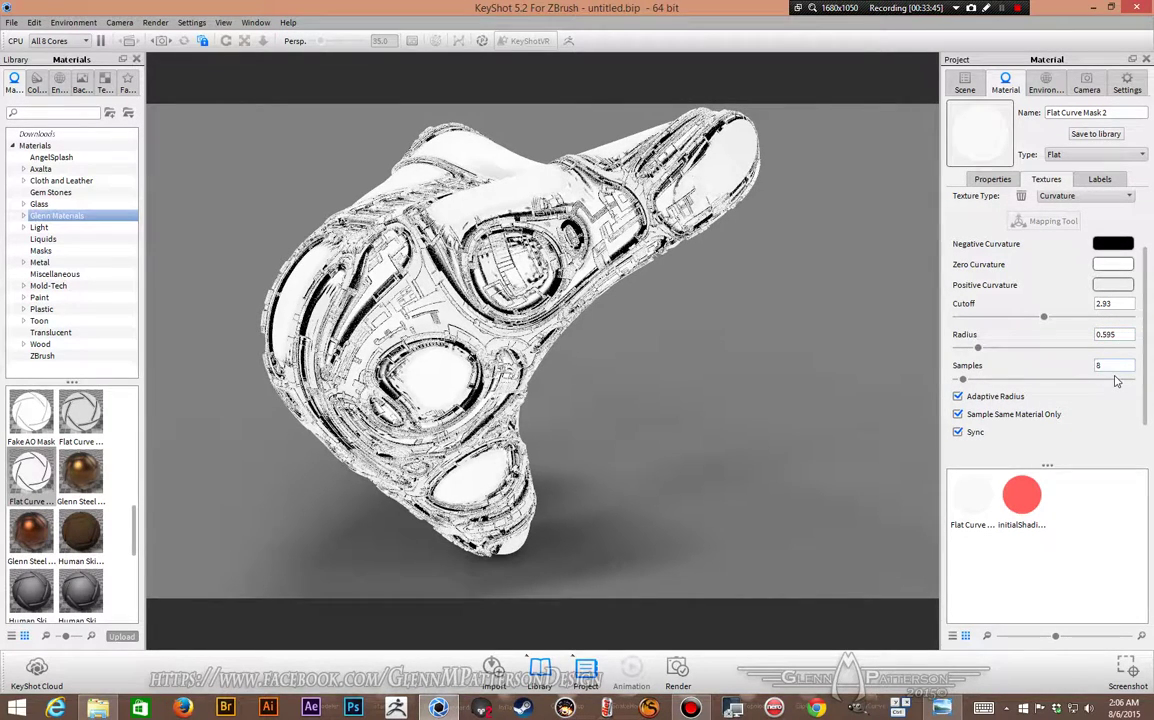
# Turn off the ground shadows and set the environment's background color to white
pyautogui.press('Return')
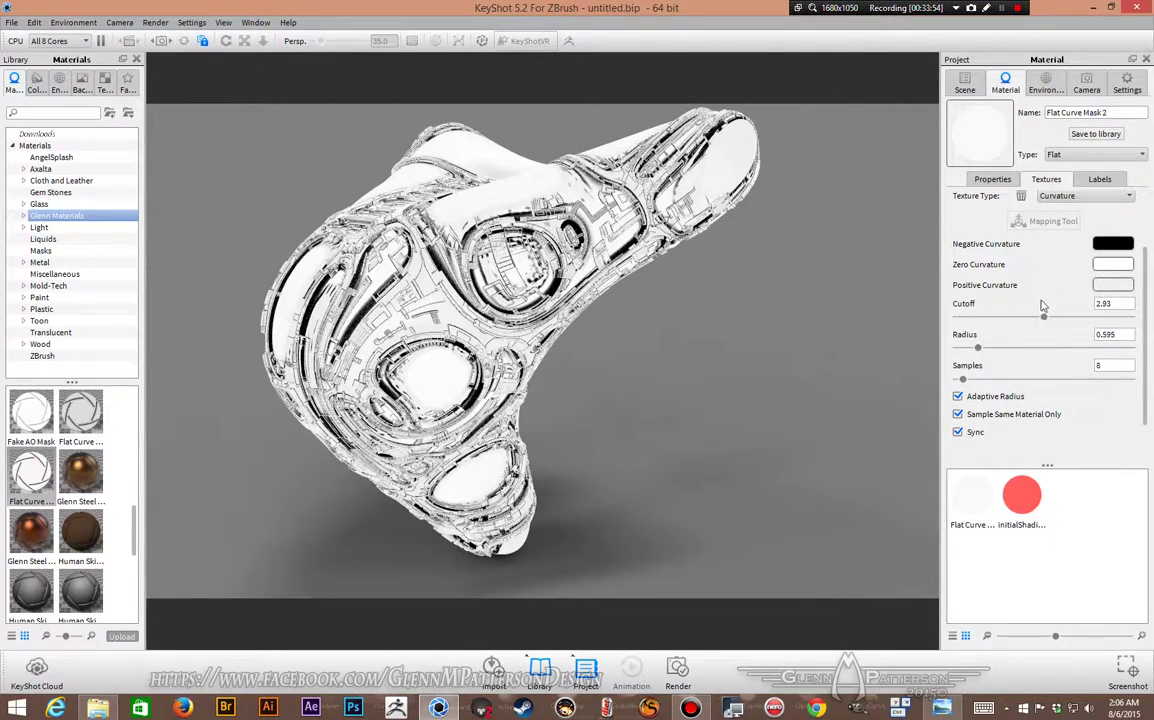
pyautogui.click(1079, 92)
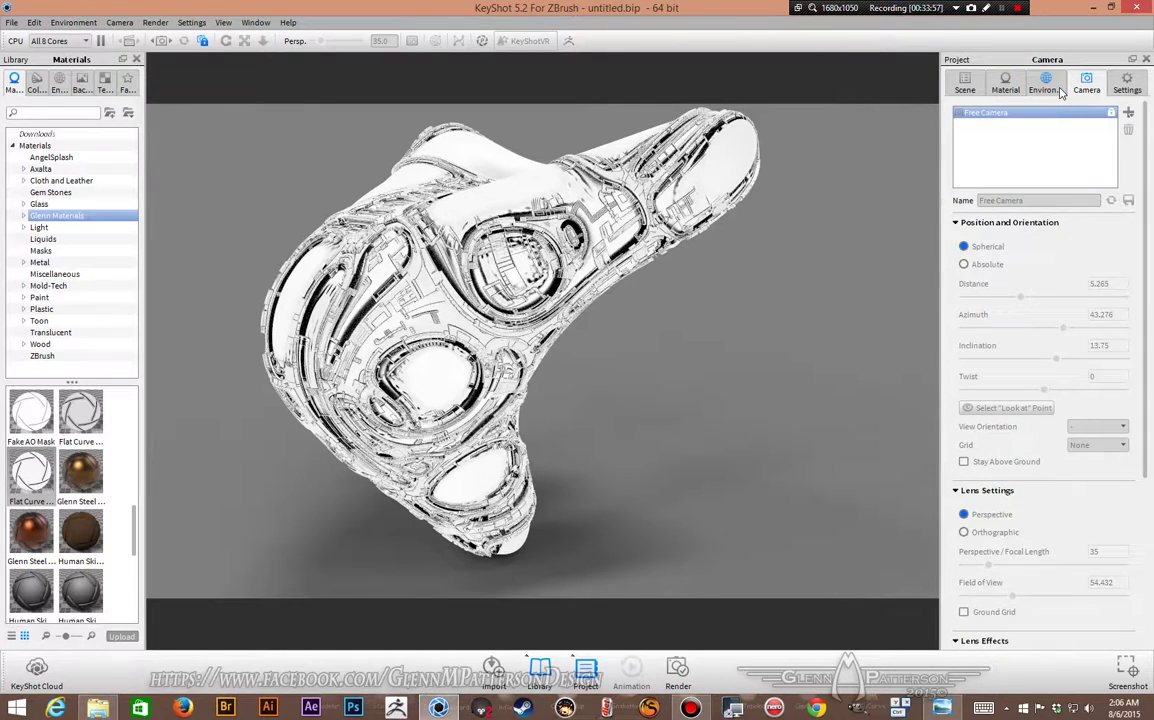
pyautogui.click(1127, 82)
pyautogui.click(1045, 86)
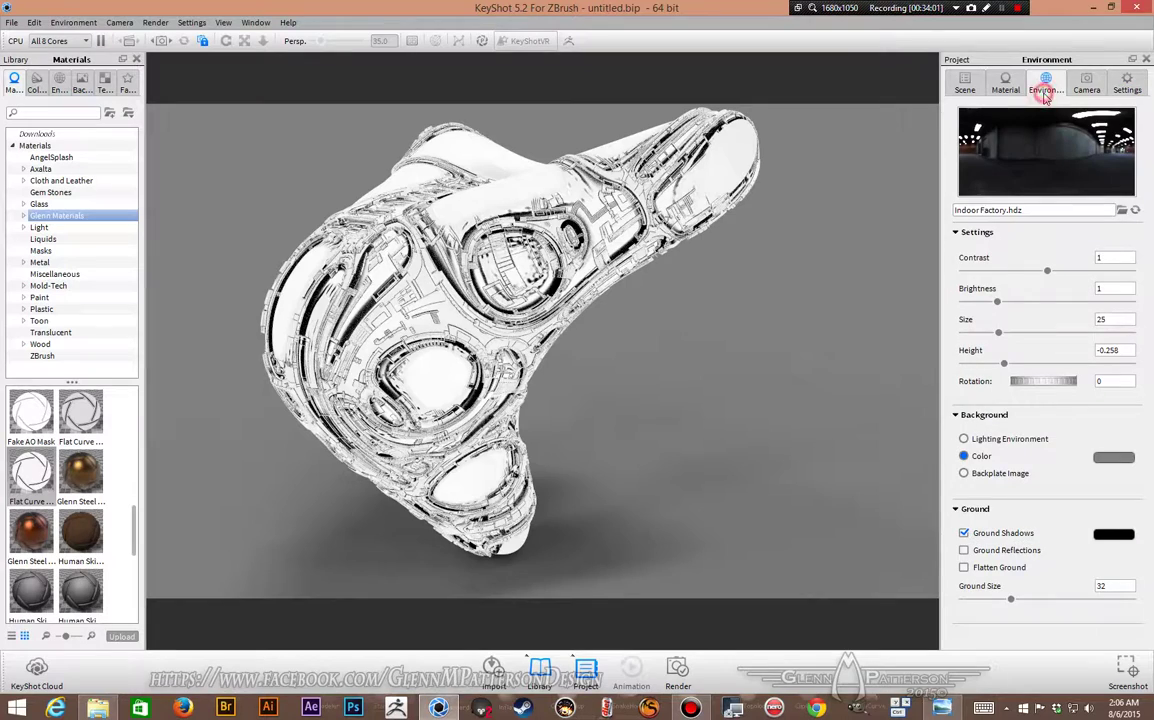
pyautogui.click(962, 533)
pyautogui.click(1113, 455)
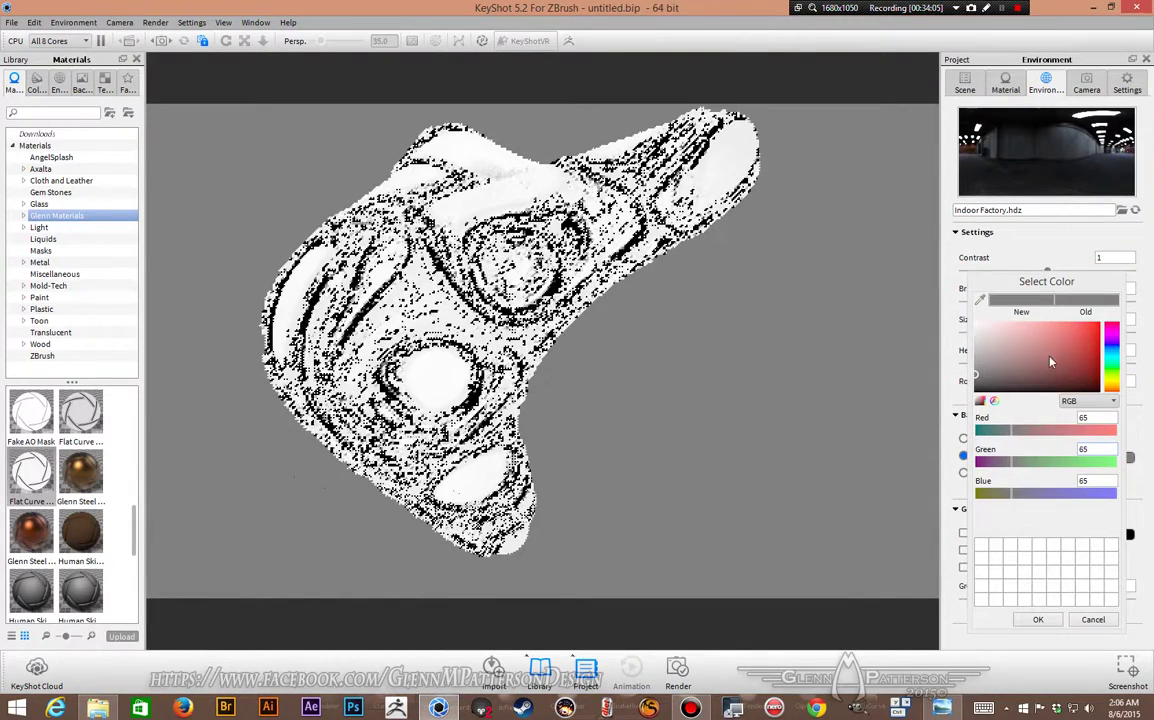
pyautogui.click(978, 325)
pyautogui.click(1045, 620)
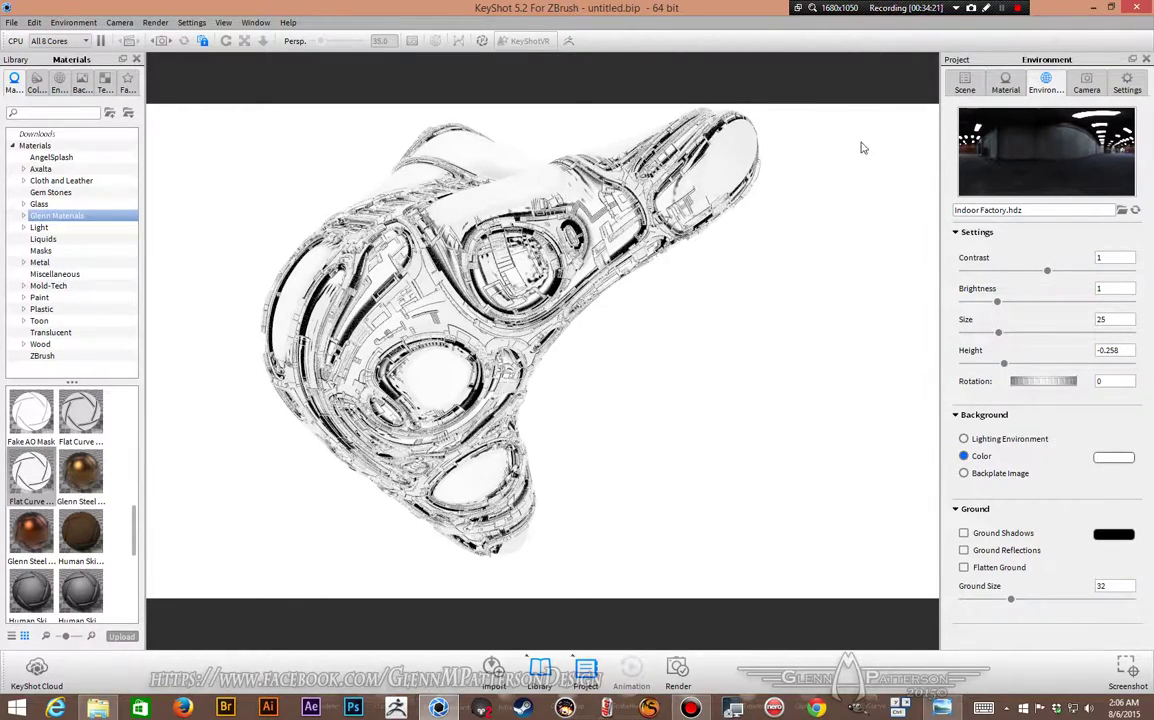
pyautogui.click(1003, 12)
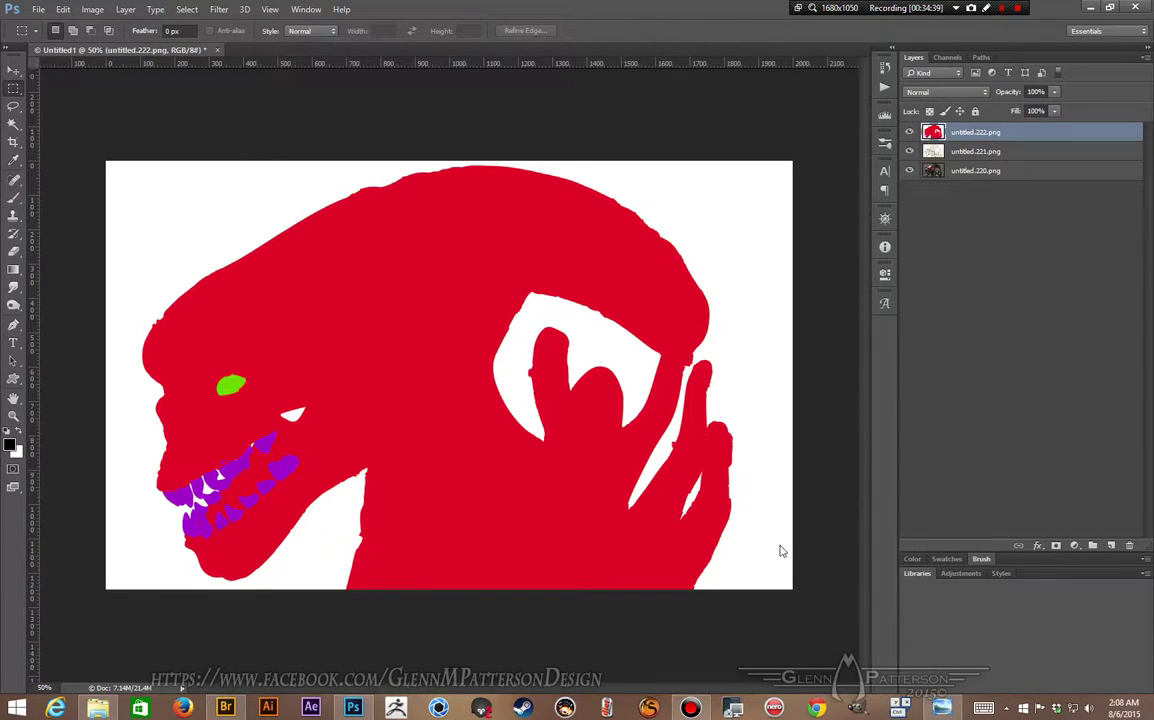
# In Photoshop, hide the untitled.222.png color mask and the untitled.221.png curvature layer to inspect the base render
pyautogui.click(1030, 219)
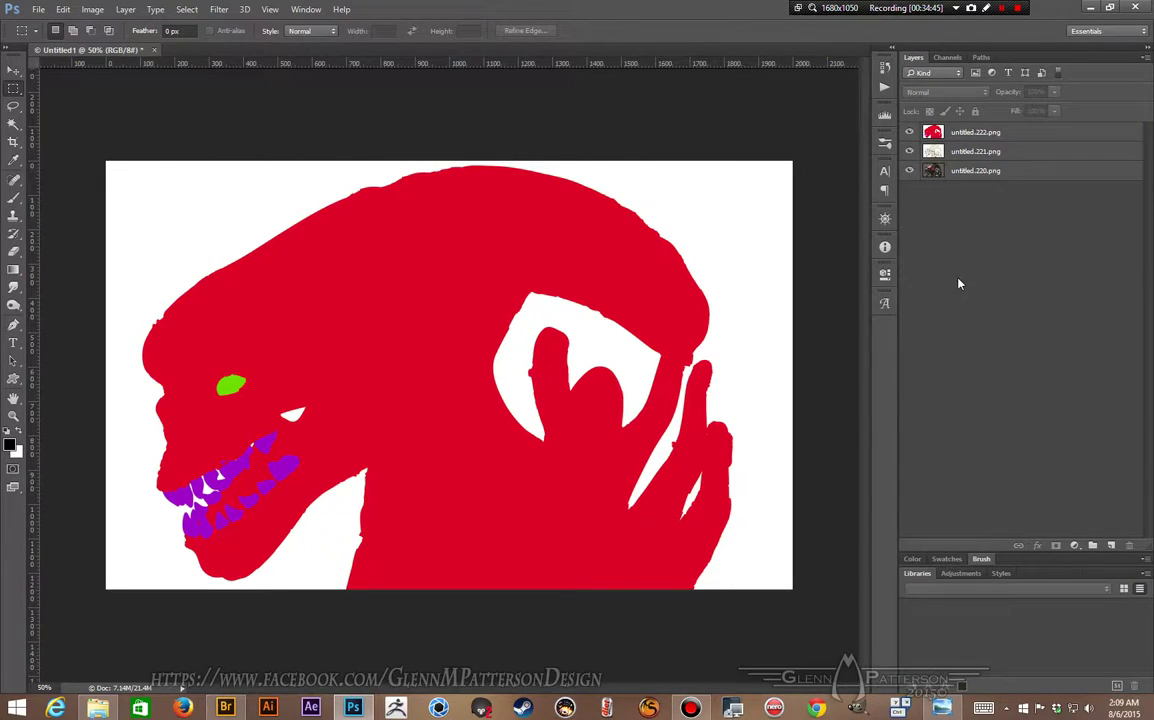
pyautogui.click(910, 134)
pyautogui.click(910, 134)
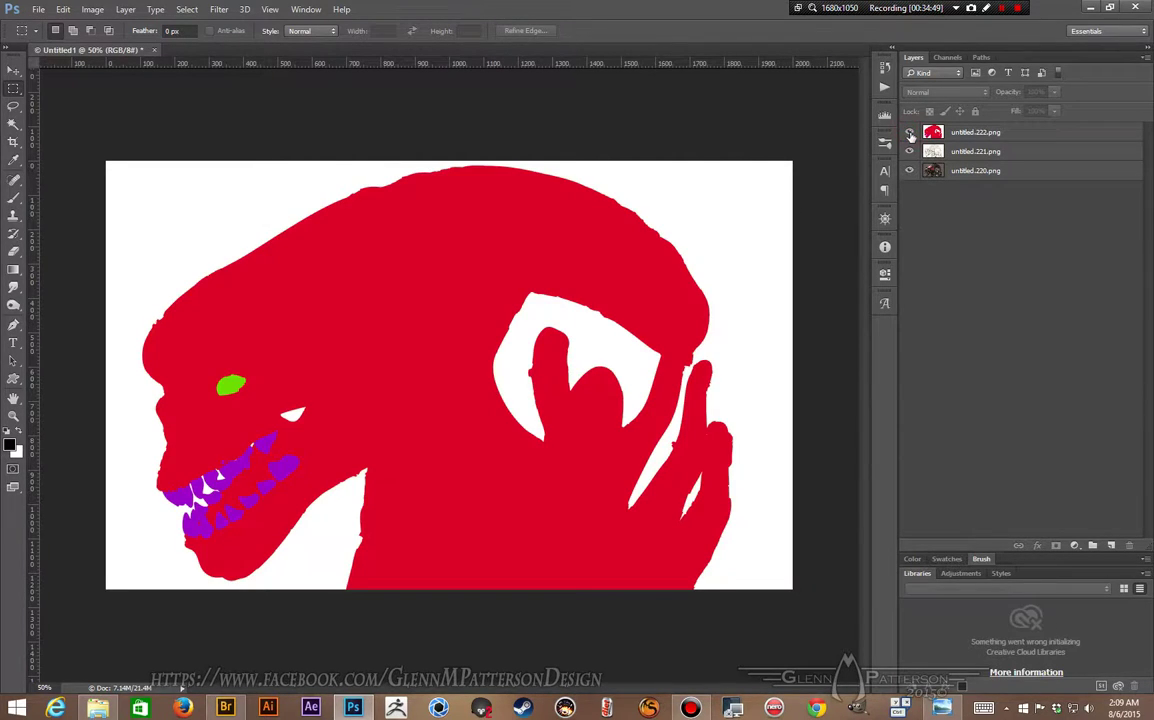
pyautogui.click(884, 218)
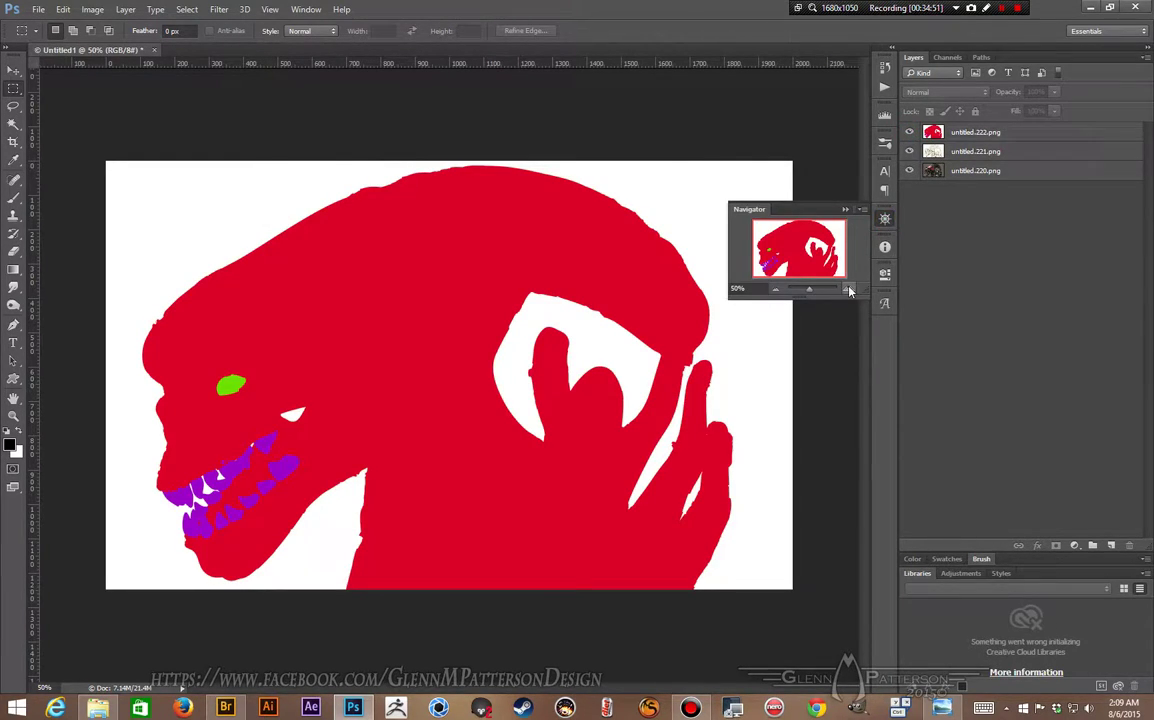
pyautogui.click(847, 290)
pyautogui.click(847, 290)
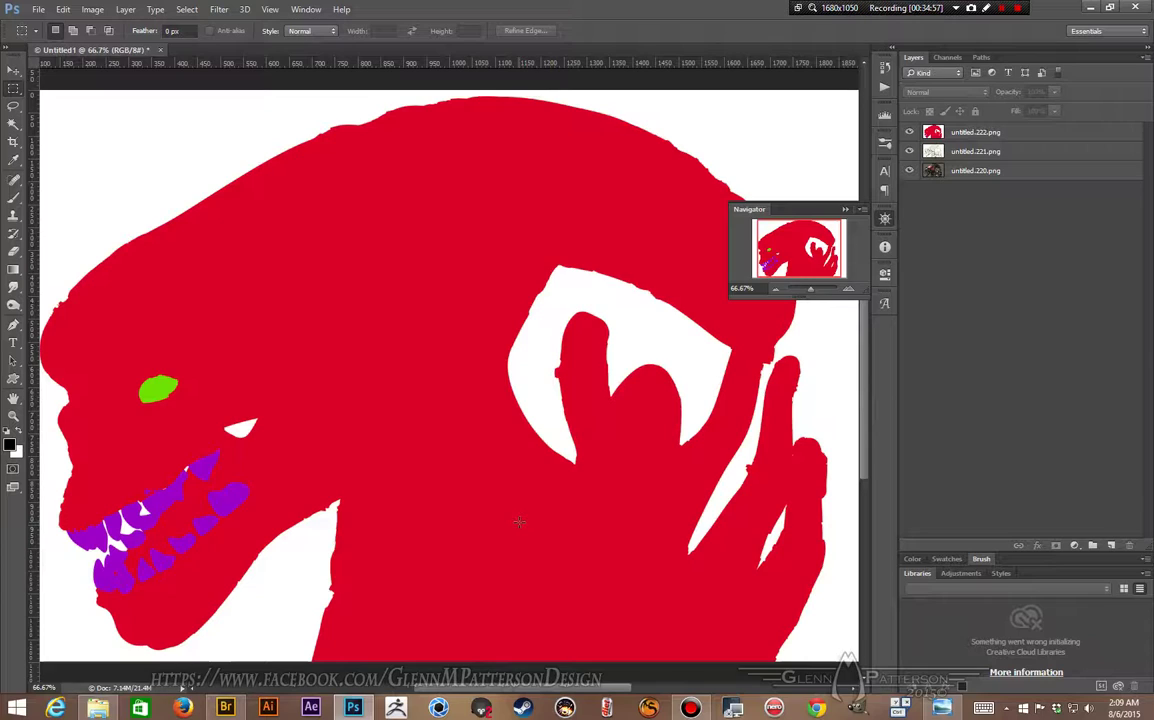
pyautogui.click(909, 132)
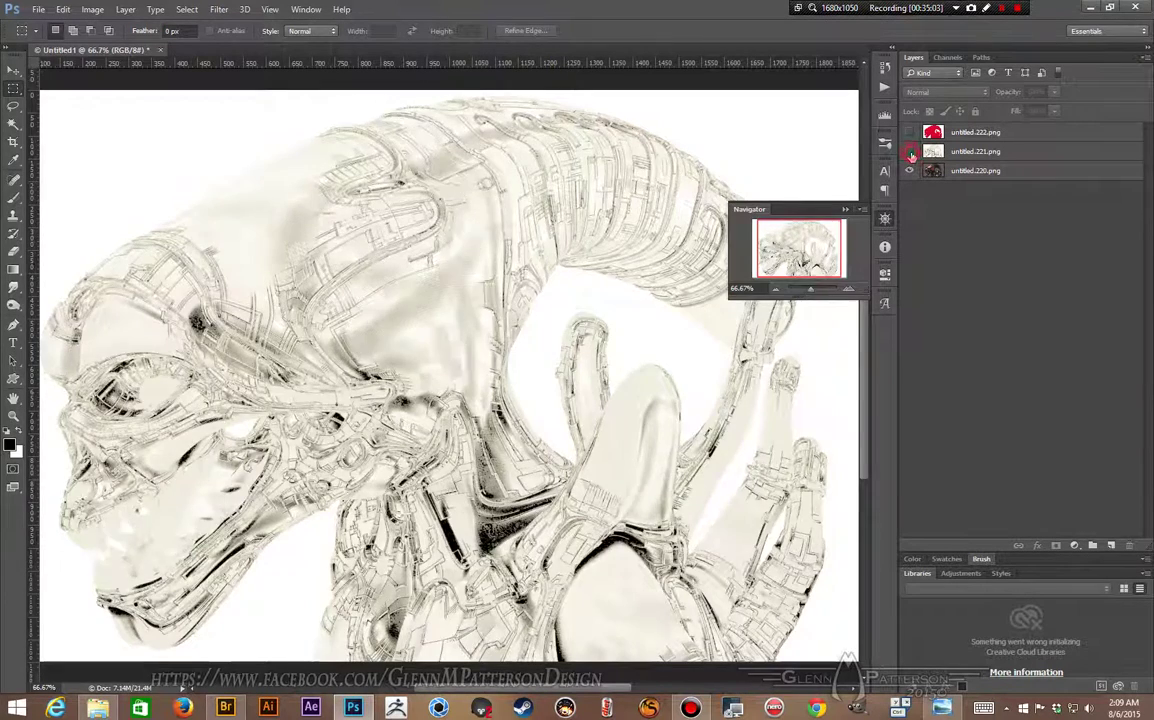
pyautogui.click(909, 152)
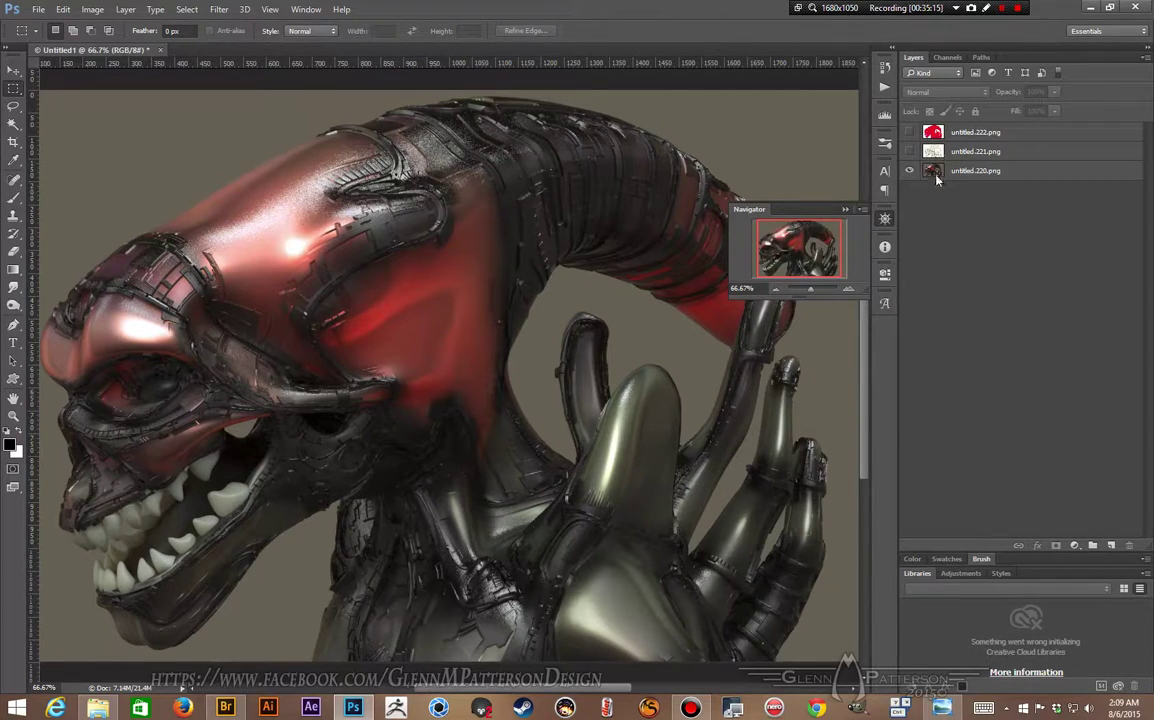
pyautogui.click(776, 289)
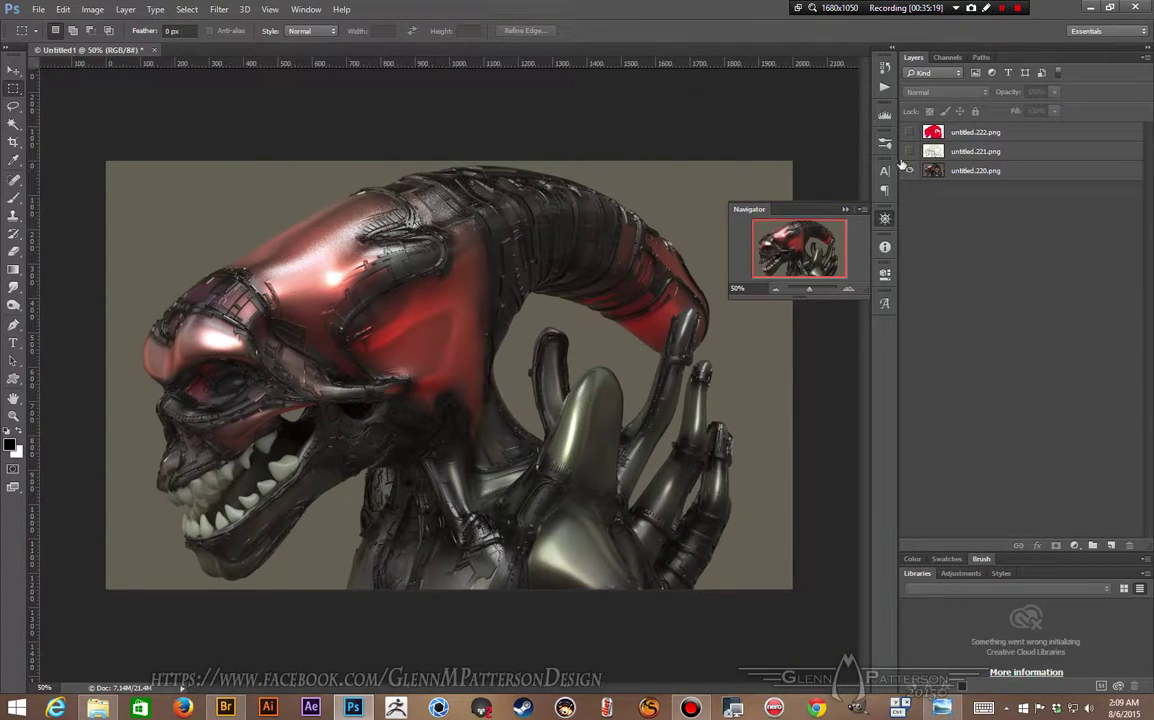
# Show the untitled.221.png curvature layer again and set its blend mode to Multiply
pyautogui.click(1022, 156)
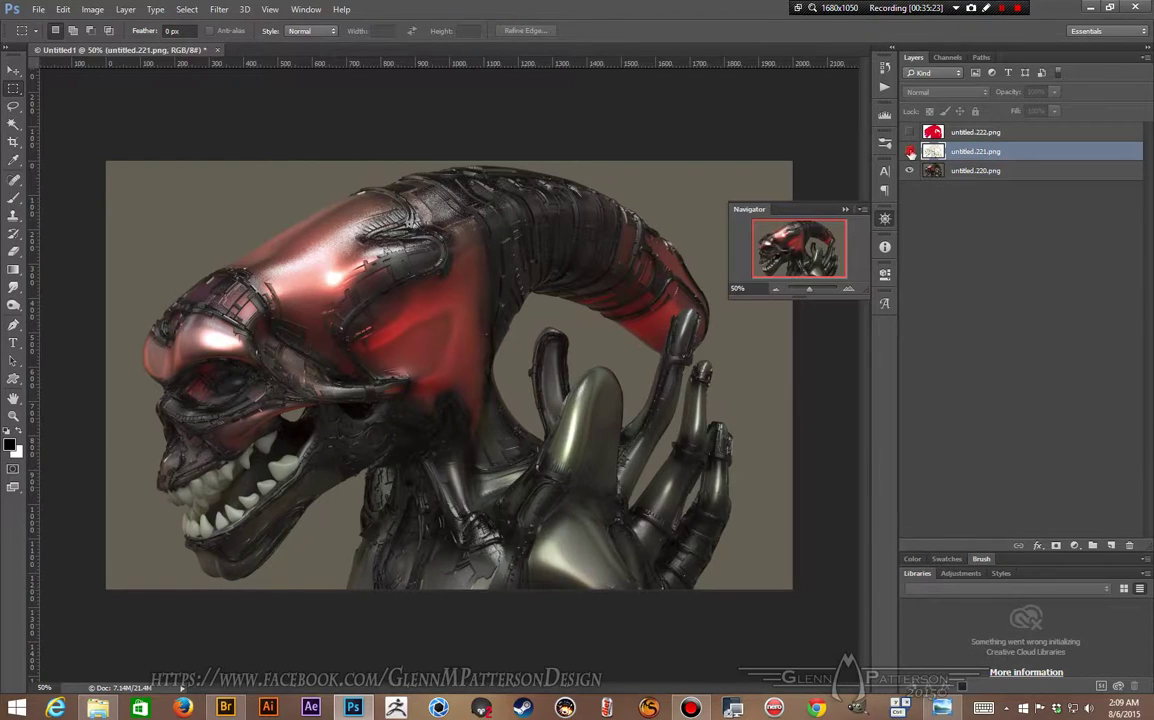
pyautogui.click(909, 151)
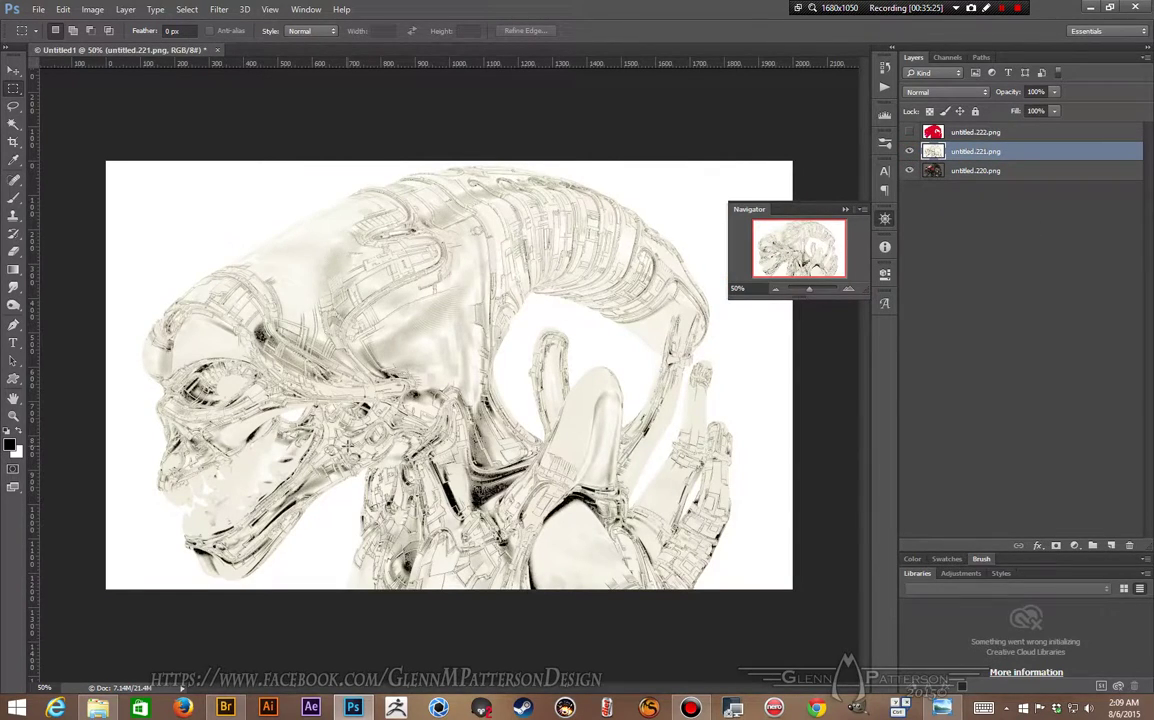
pyautogui.click(920, 92)
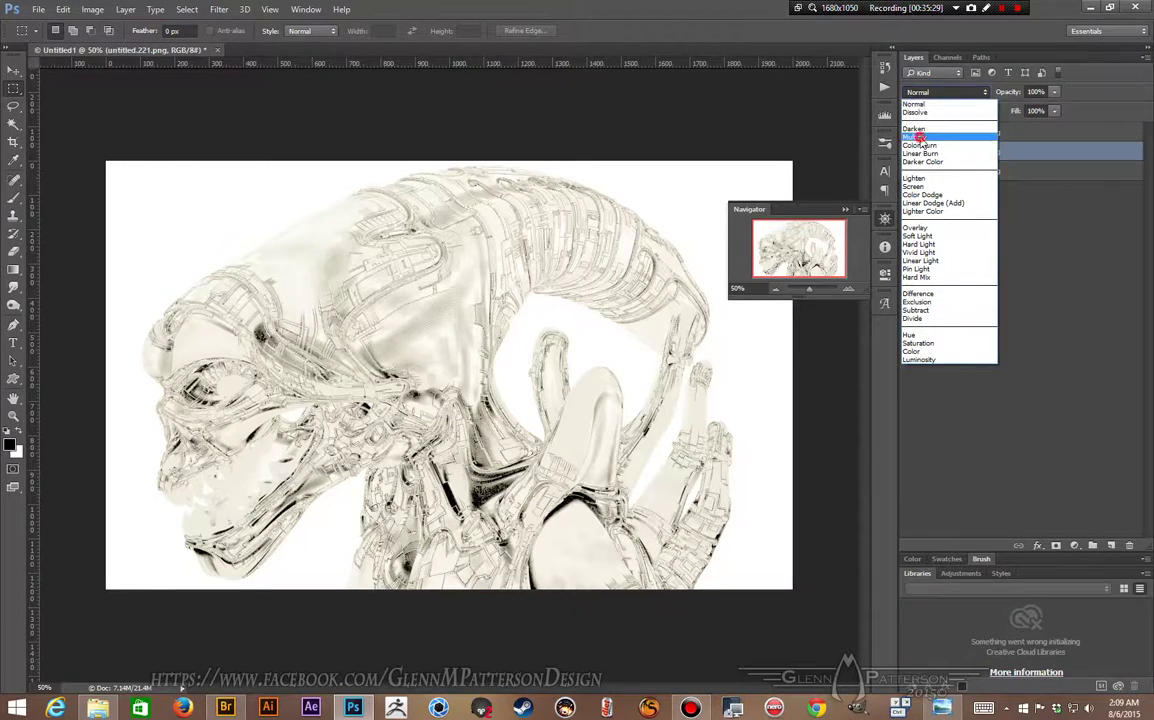
pyautogui.click(918, 137)
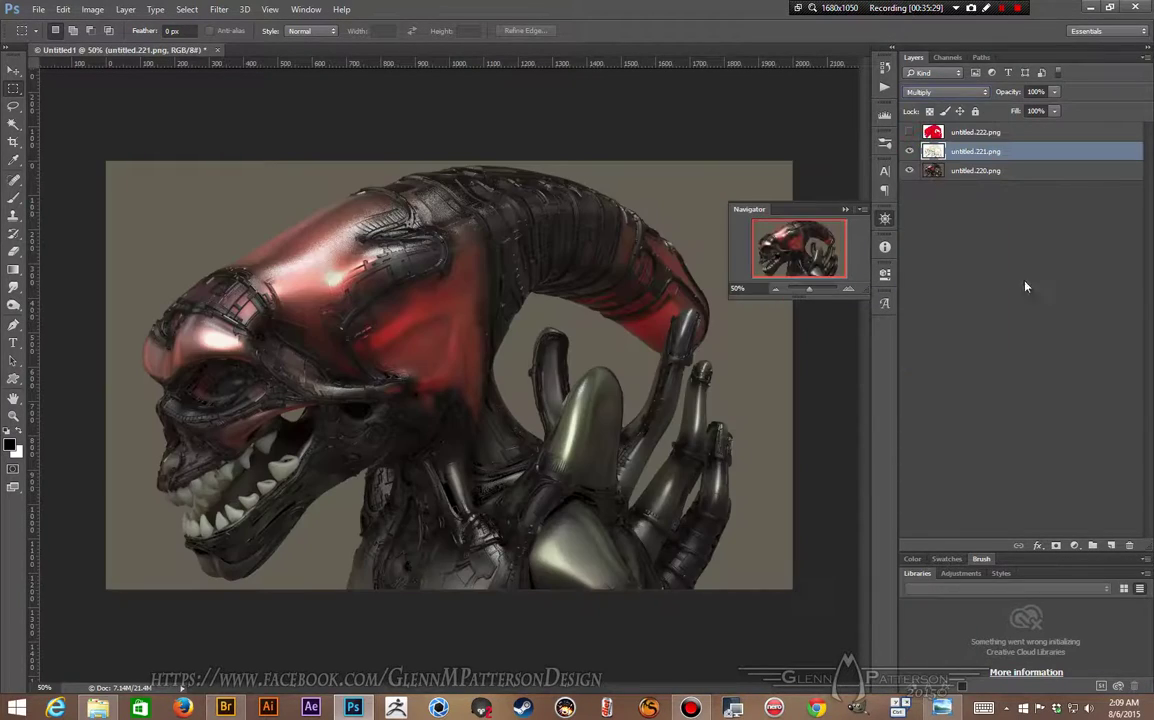
# Examine the creature's head up close, comparing the render with and without the multiplied untitled.221.png layer
pyautogui.click(848, 289)
pyautogui.click(848, 289)
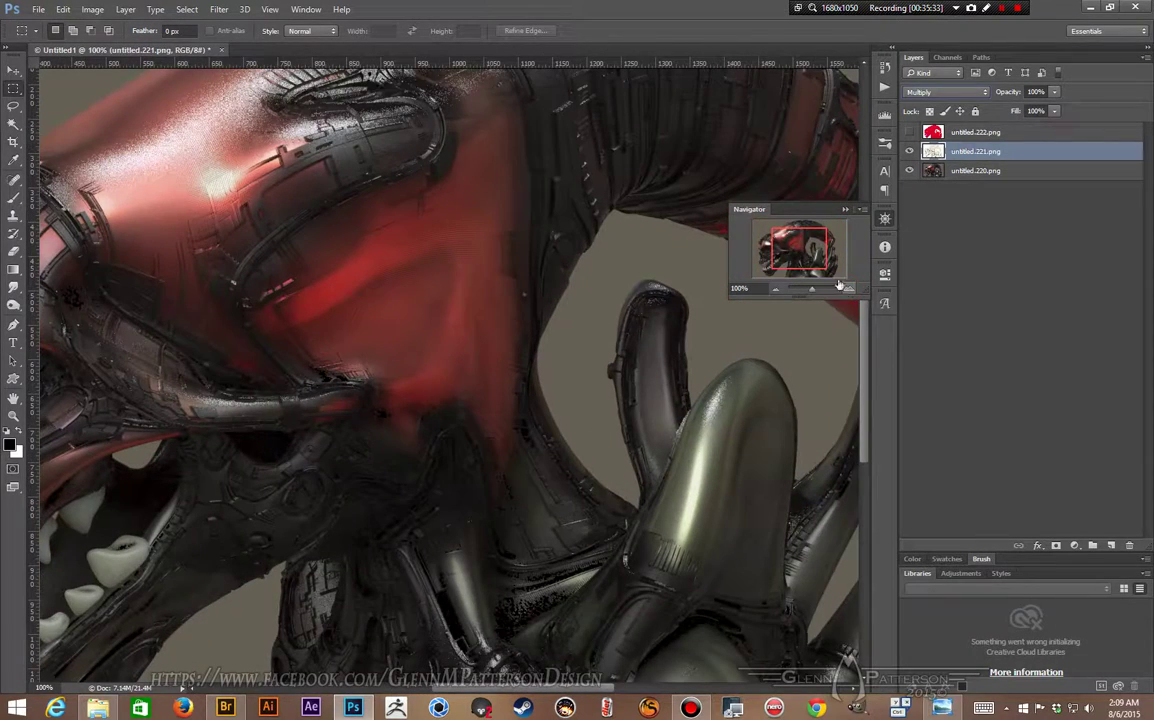
pyautogui.click(780, 252)
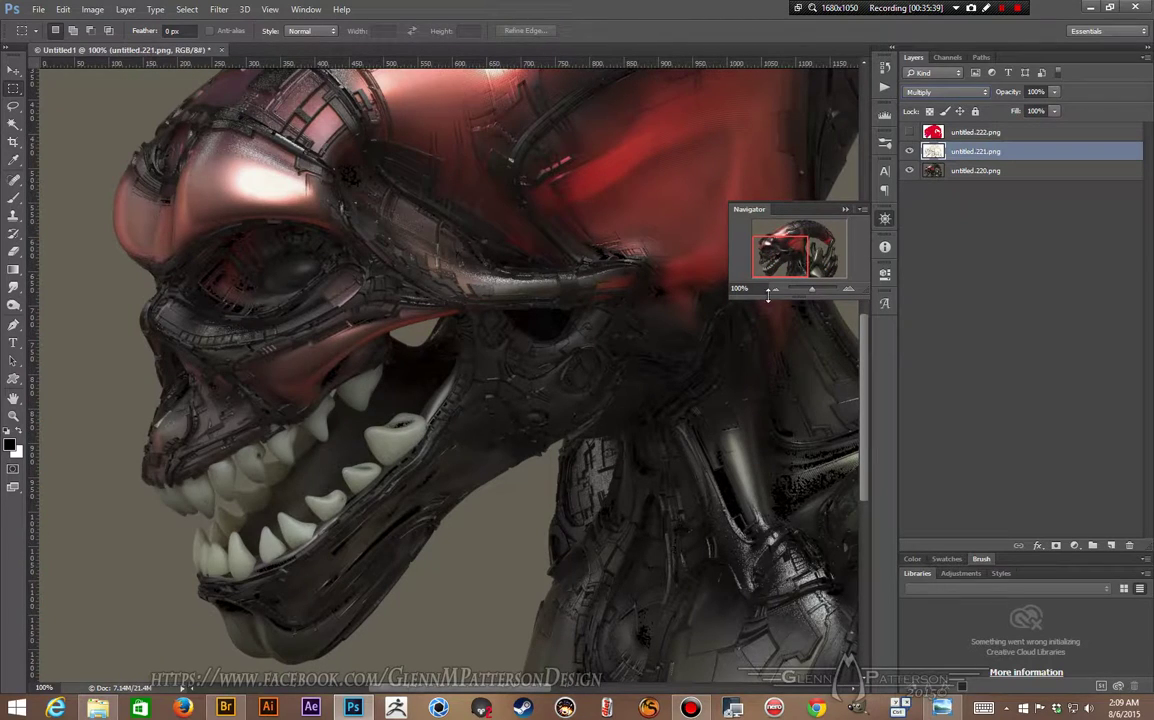
pyautogui.click(775, 289)
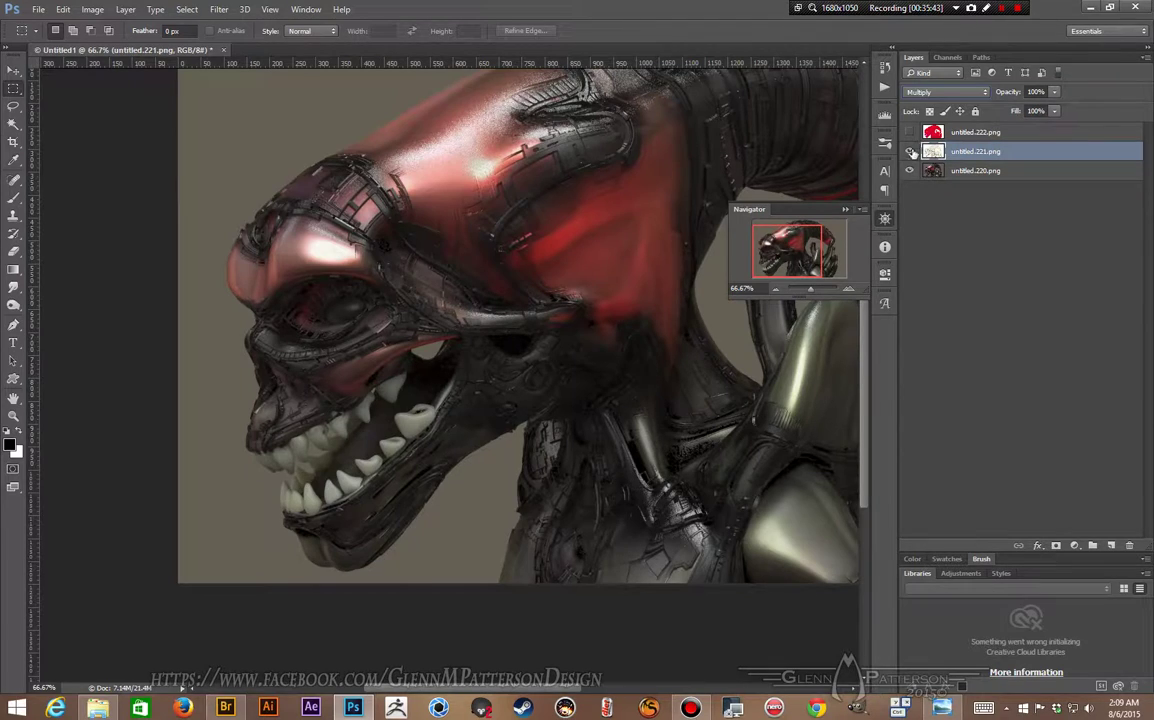
pyautogui.click(909, 151)
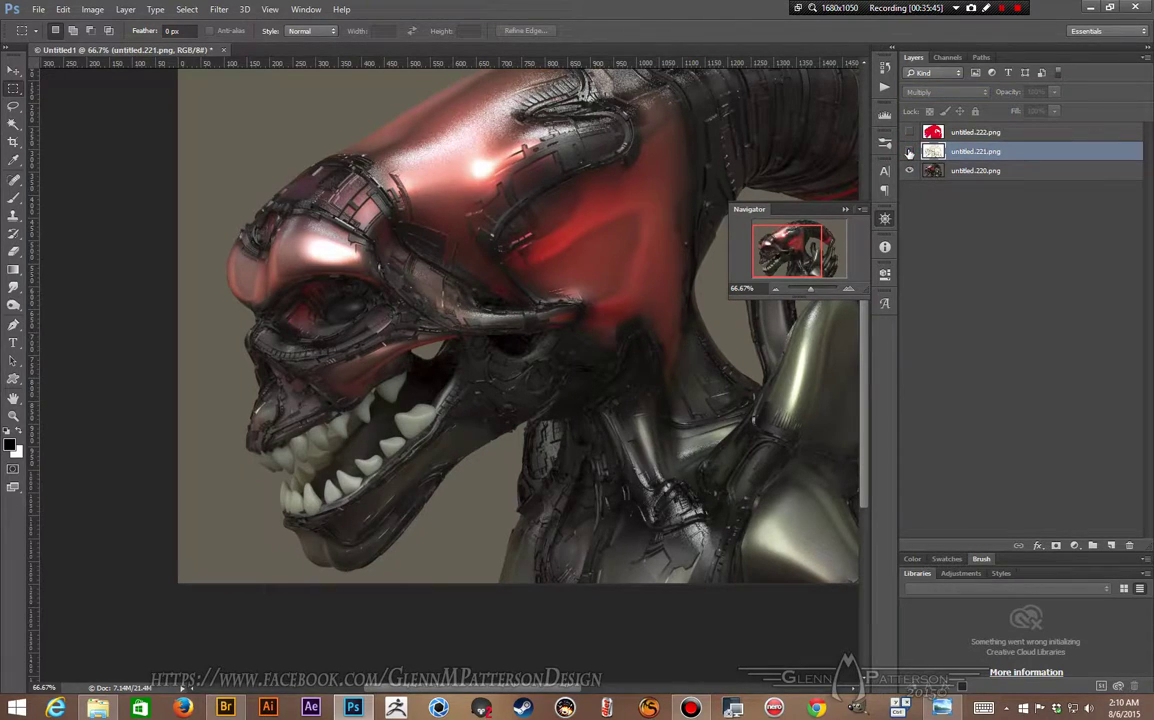
pyautogui.click(909, 151)
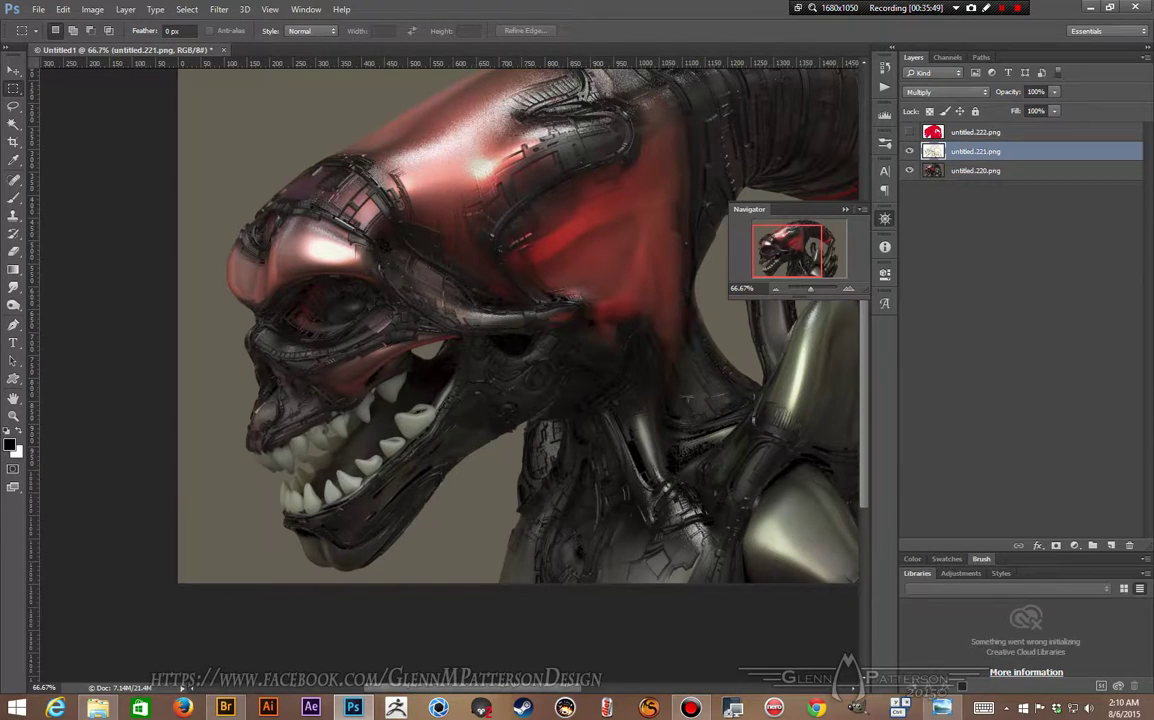
pyautogui.click(909, 151)
pyautogui.click(909, 151)
pyautogui.click(909, 151)
# Soften the untitled.221.png layer with Levels, using an input white point of 216 and an output black level of 102
pyautogui.click(92, 9)
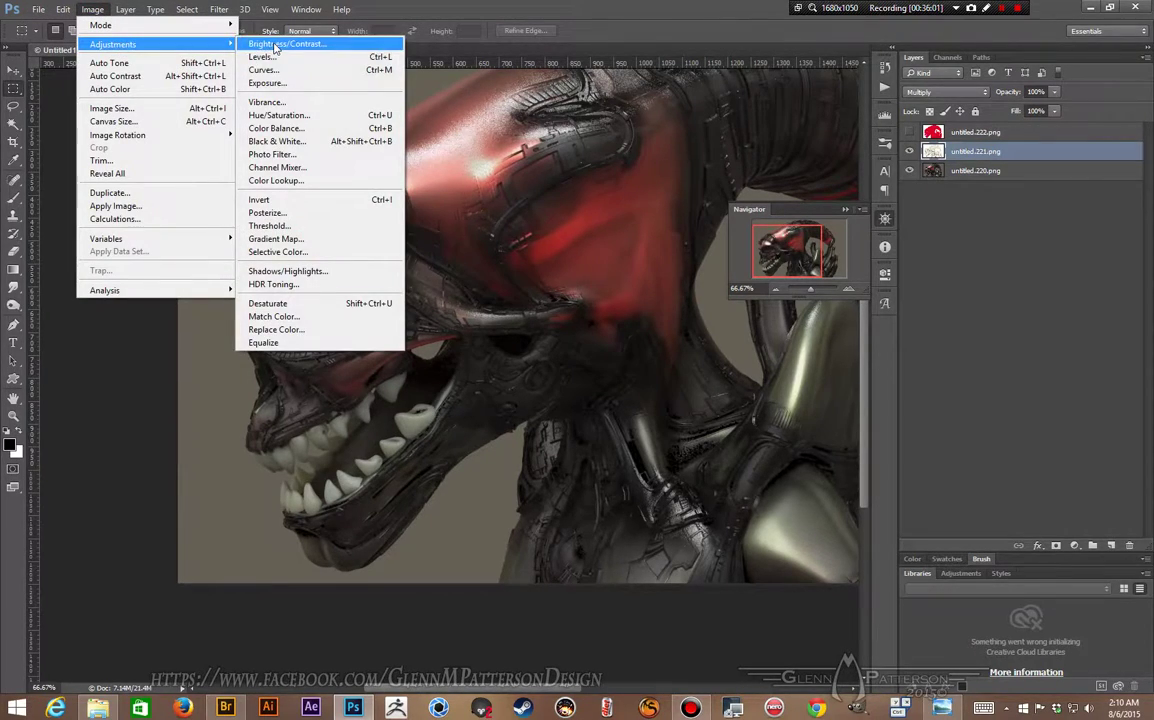
pyautogui.click(266, 57)
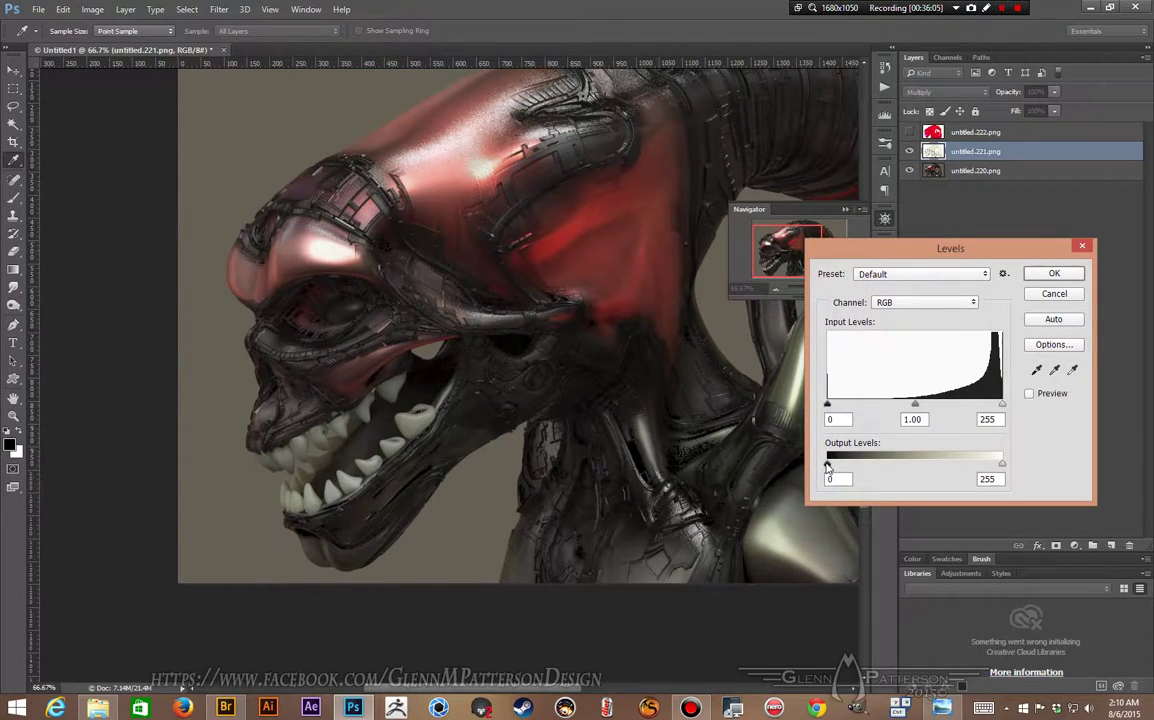
pyautogui.moveTo(827, 463); pyautogui.dragTo(866, 464)
pyautogui.click(1029, 393)
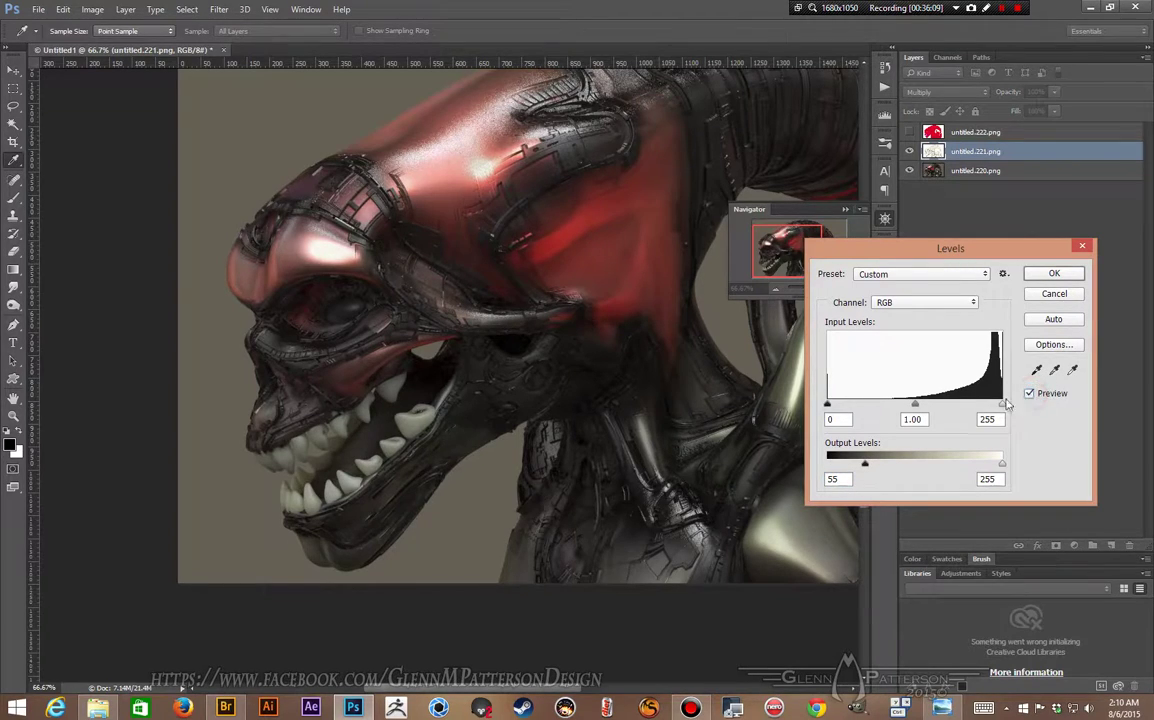
pyautogui.moveTo(871, 468); pyautogui.dragTo(897, 464)
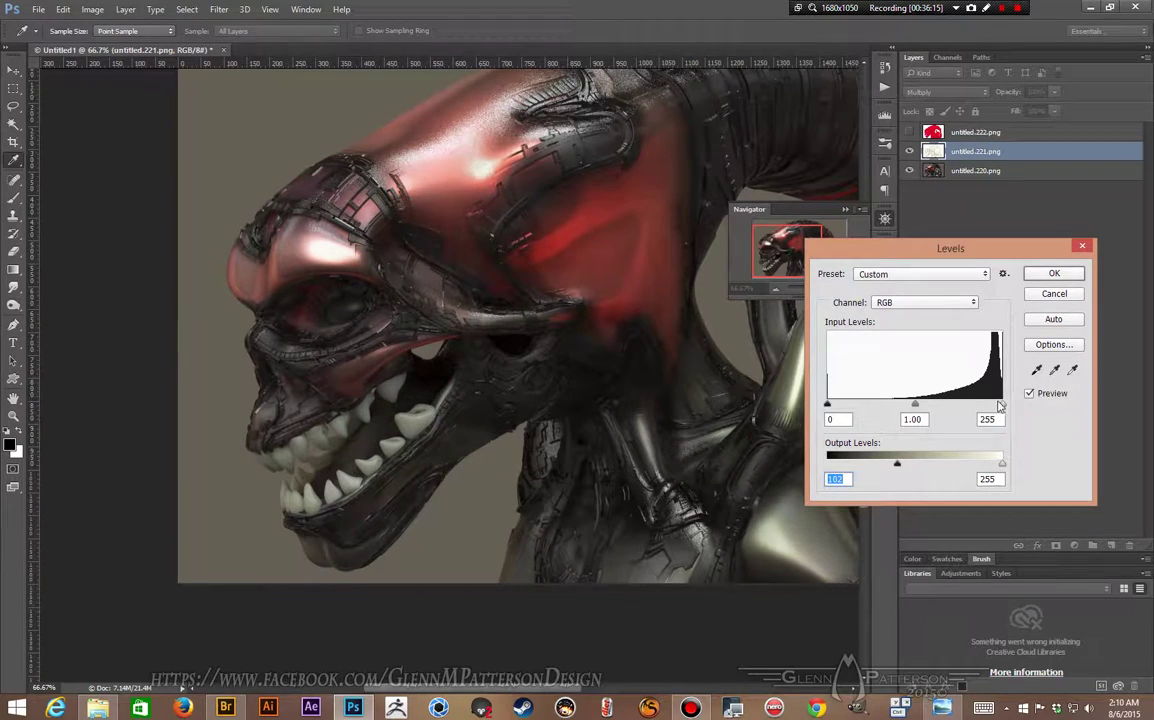
pyautogui.moveTo(1003, 406); pyautogui.dragTo(963, 406)
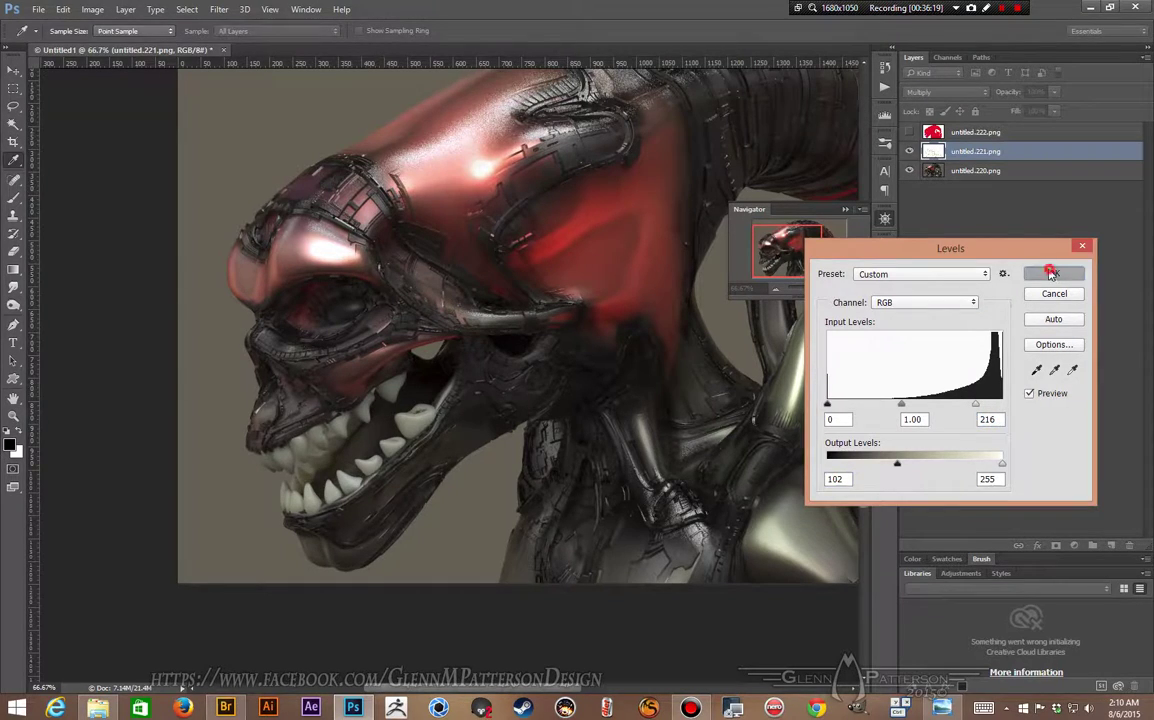
pyautogui.click(1049, 272)
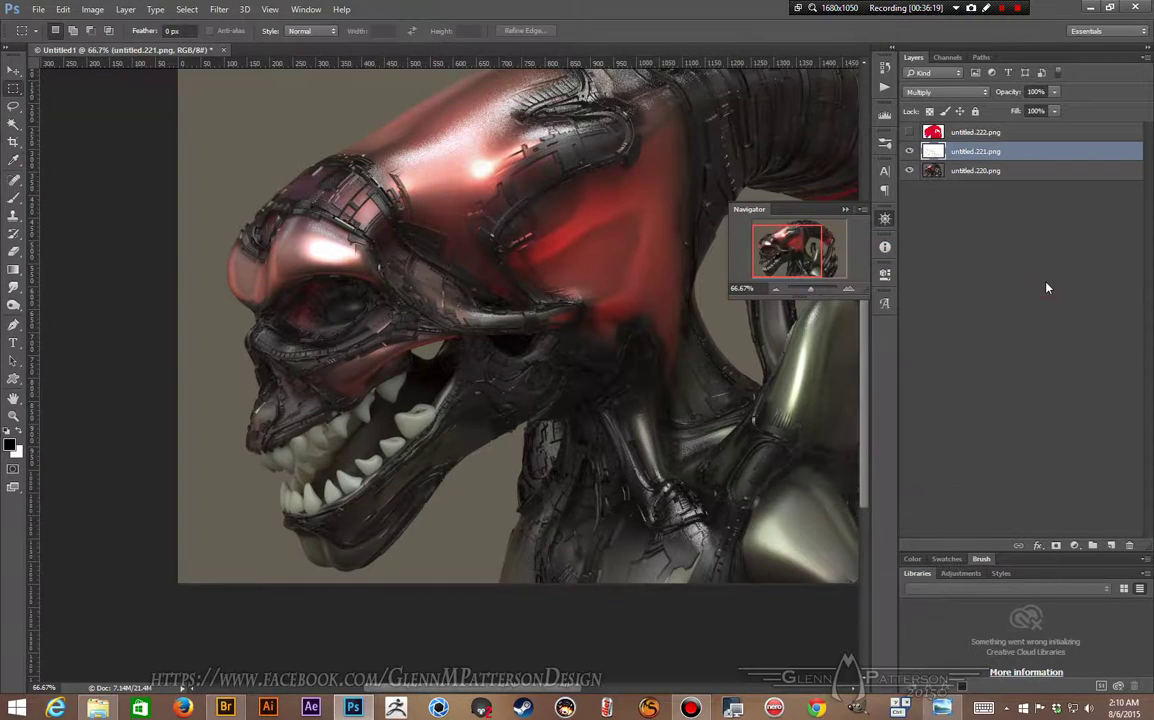
# Combine the untitled.221.png and untitled.220.png layers into one smart object
pyautogui.click(776, 289)
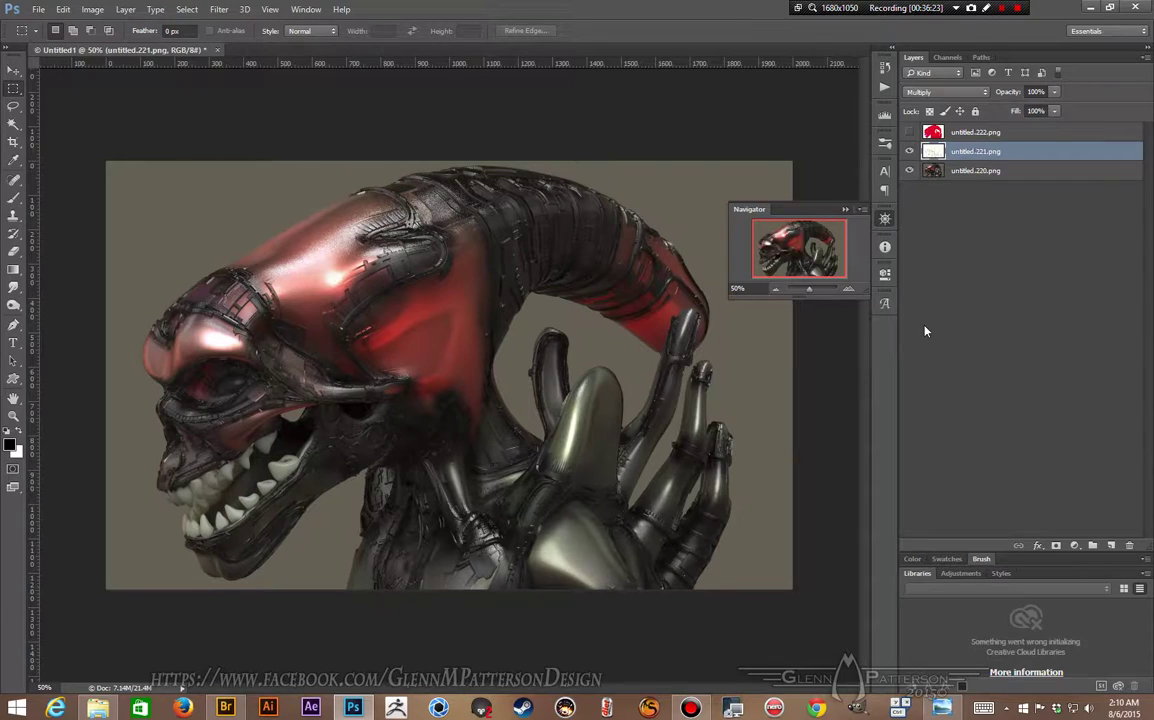
pyautogui.keyDown('ctrl'); pyautogui.click(1019, 171); pyautogui.keyUp('ctrl')
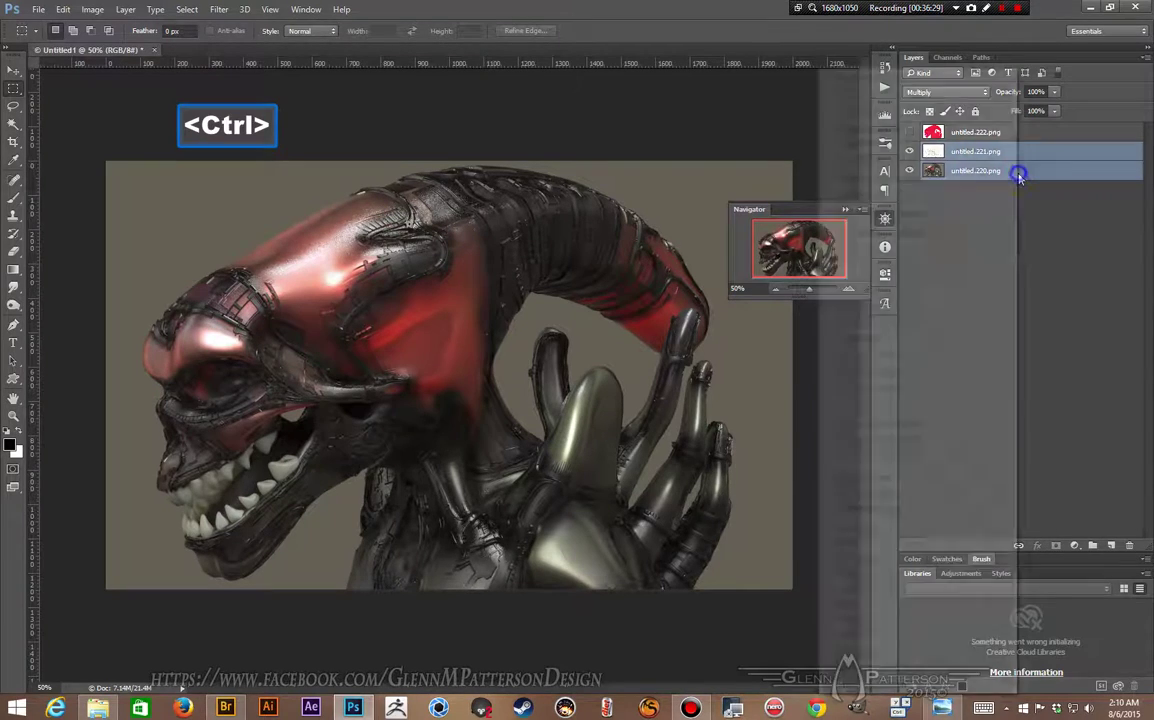
pyautogui.rightClick(1019, 171)
pyautogui.click(912, 236)
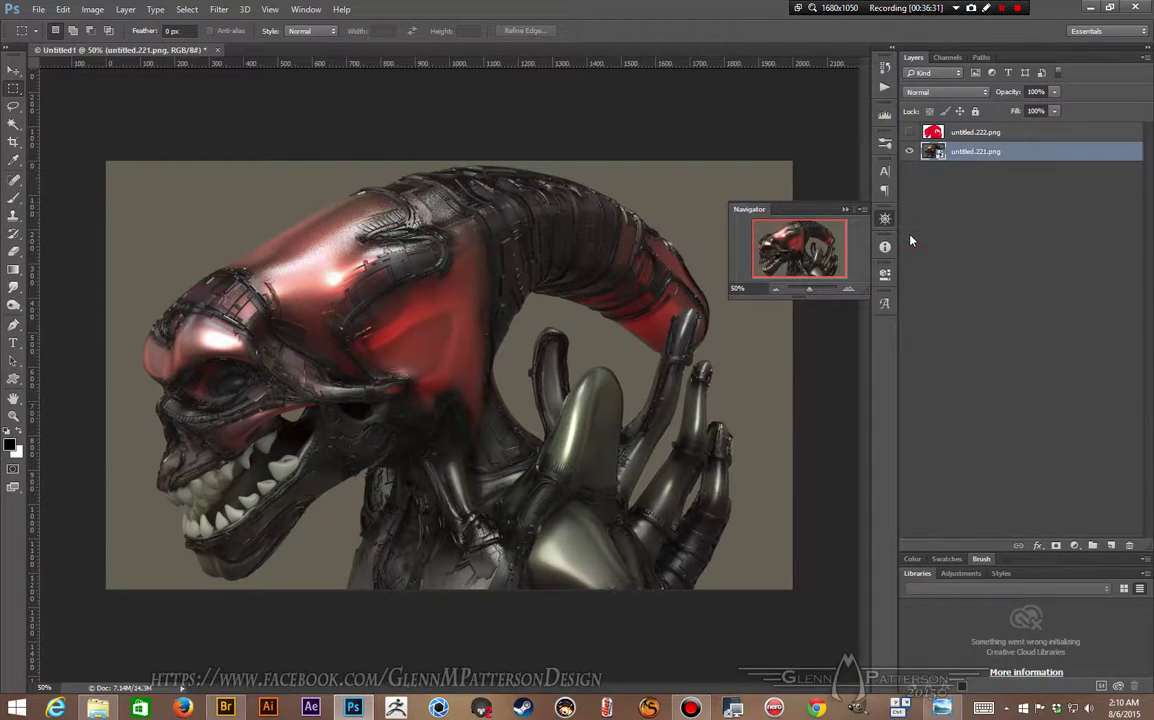
# Apply the Camera Raw filter to the smart object with a Dehaze amount of +56
pyautogui.click(218, 10)
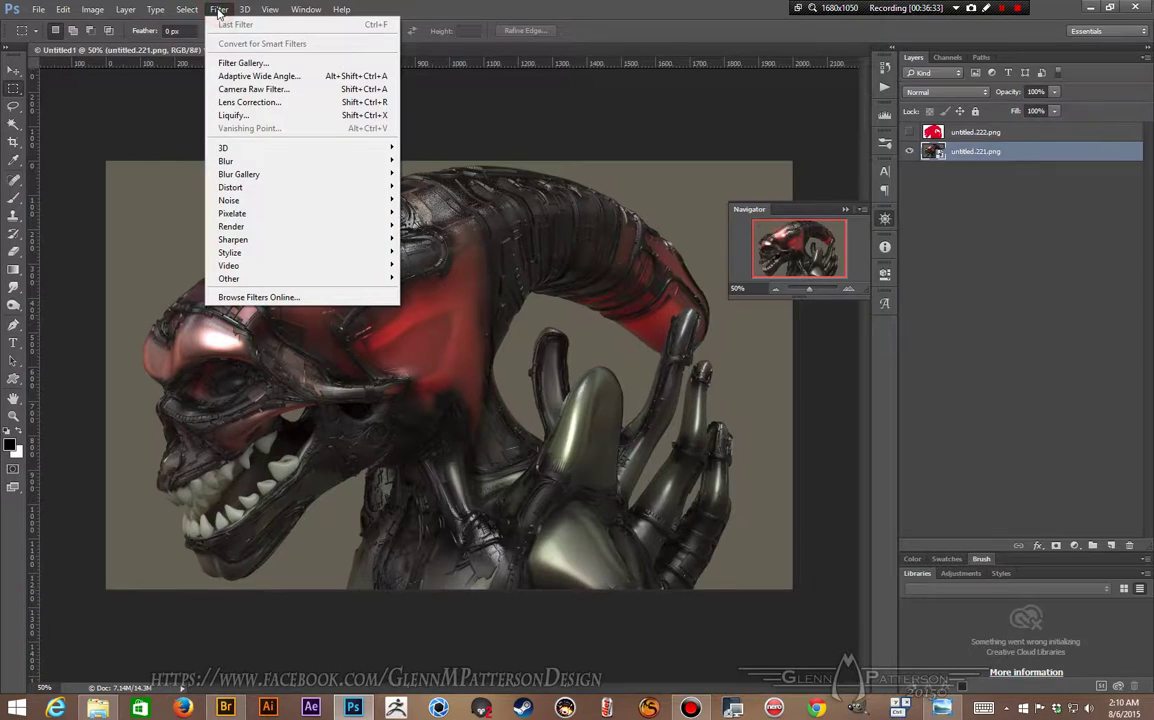
pyautogui.click(259, 90)
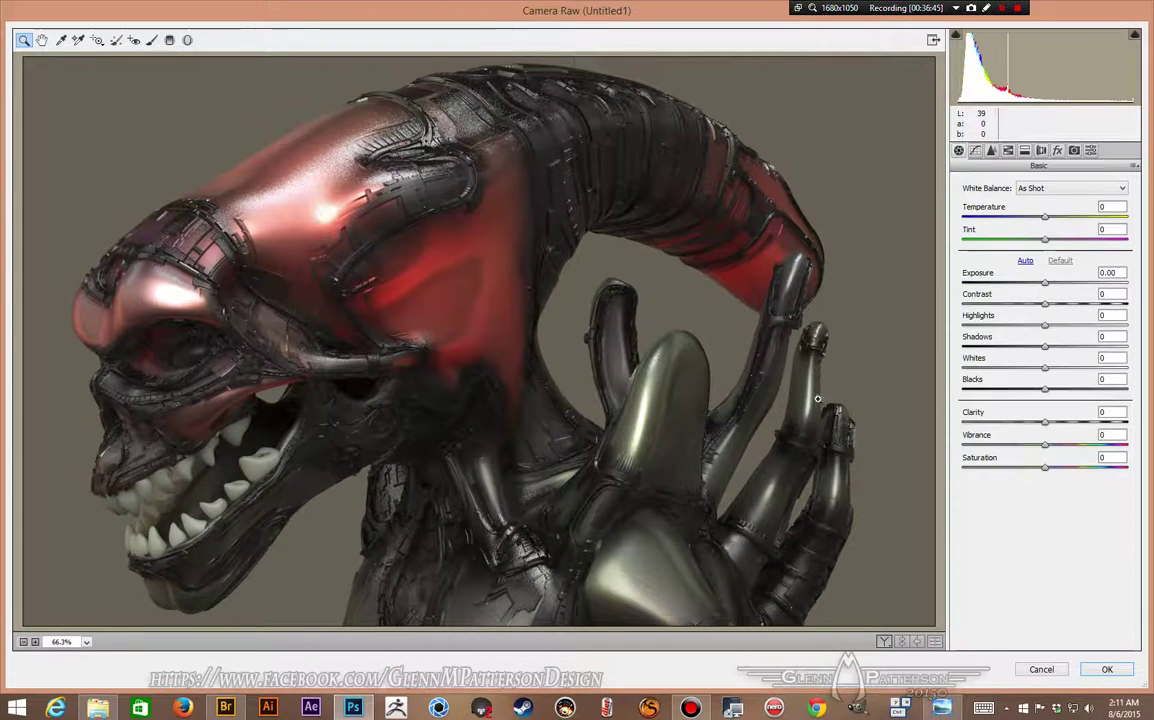
pyautogui.click(1057, 150)
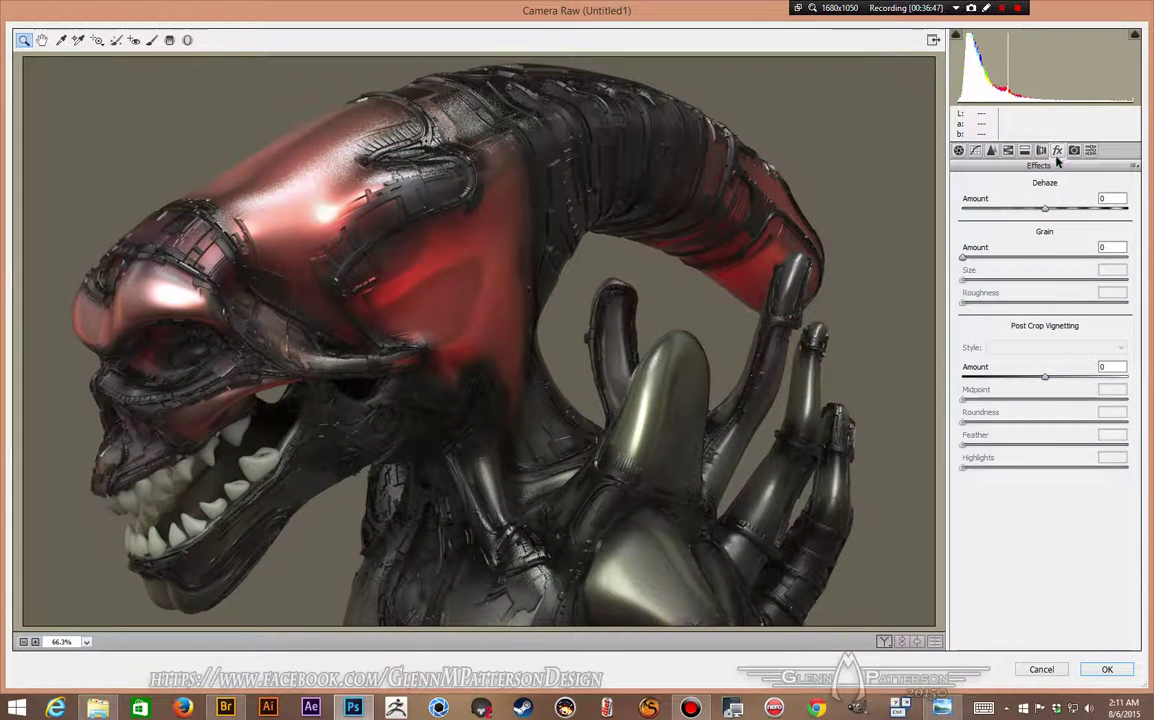
pyautogui.moveTo(1045, 208); pyautogui.dragTo(1092, 212)
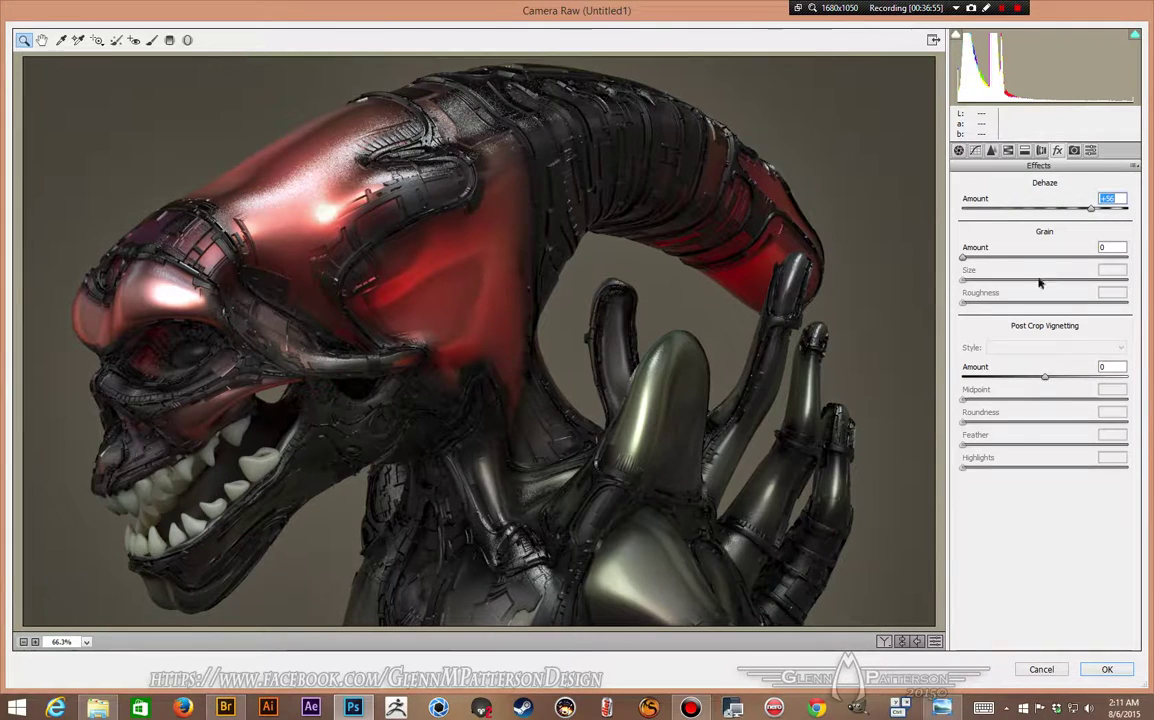
# Set the basic Camera Raw adjustments to Clarity +48 and Highlights +49
pyautogui.click(958, 150)
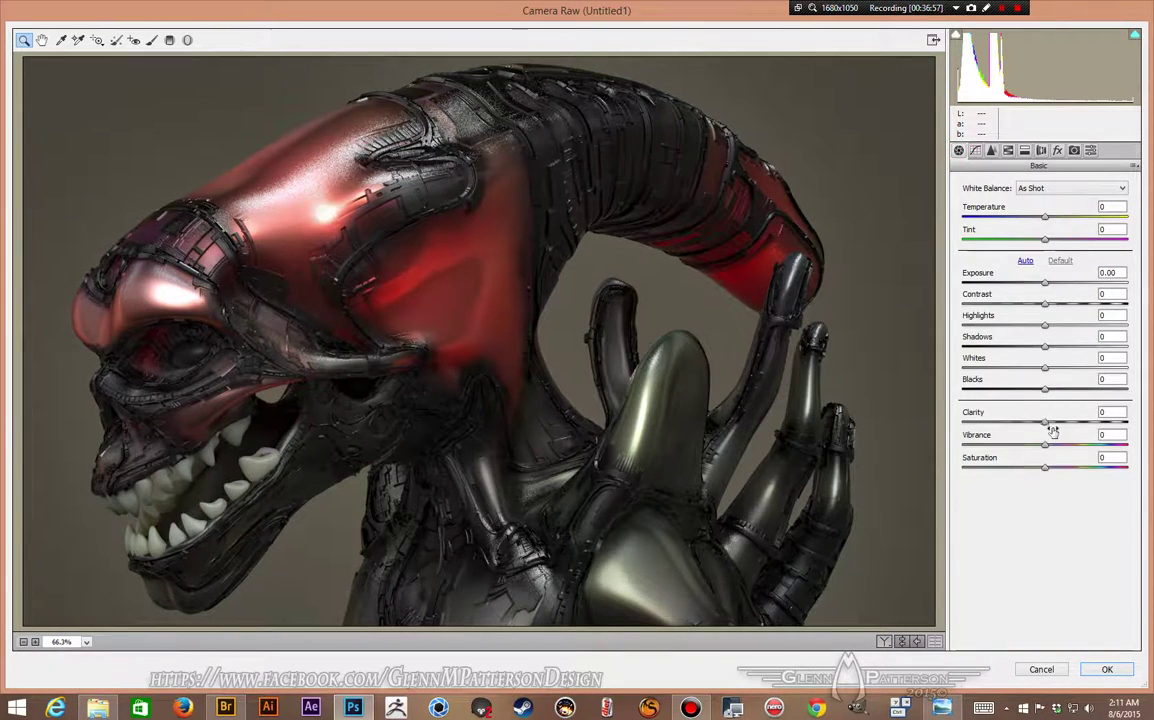
pyautogui.moveTo(1046, 426); pyautogui.dragTo(1085, 423)
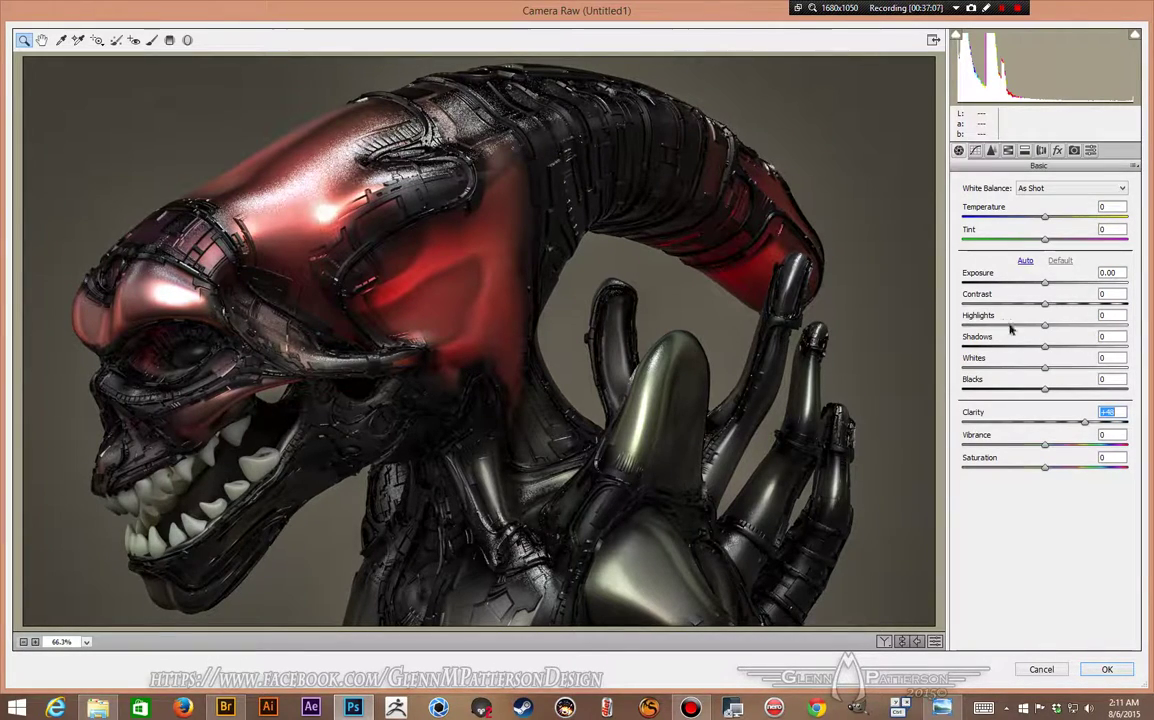
pyautogui.moveTo(1047, 329); pyautogui.dragTo(1087, 327)
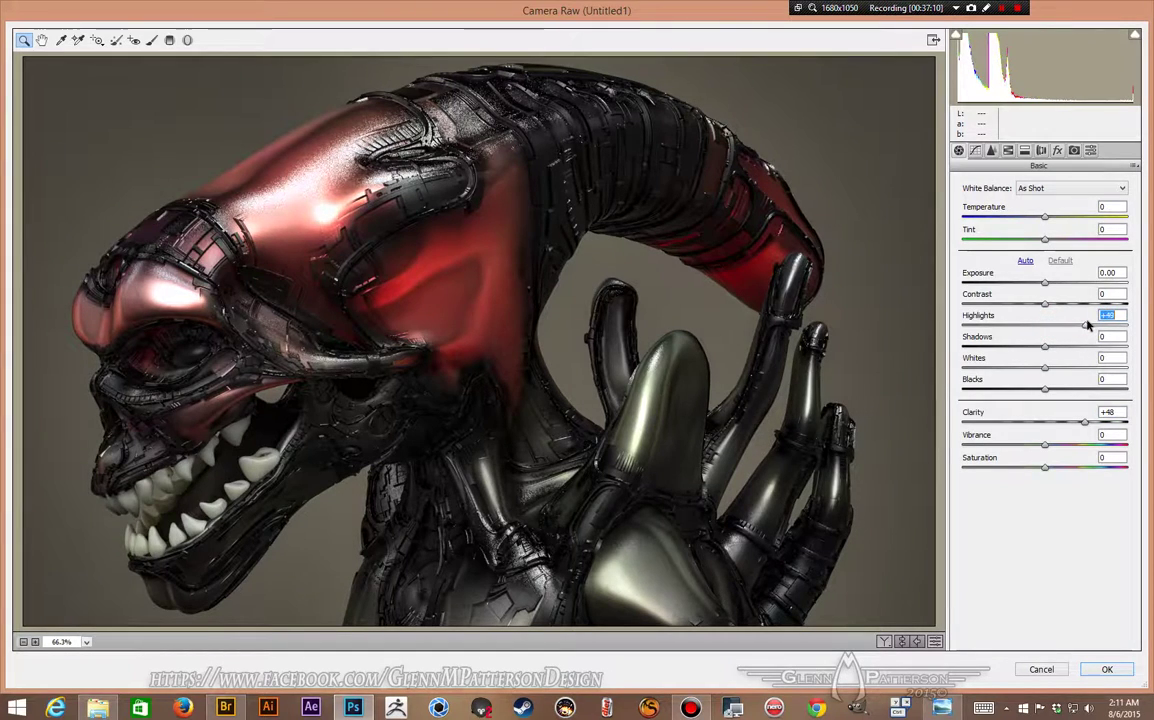
# Configure the Radial Filter with only Exposure +1.00, Highlights +42 and Clarity +50, leaving the effect inside the ellipse
pyautogui.click(187, 40)
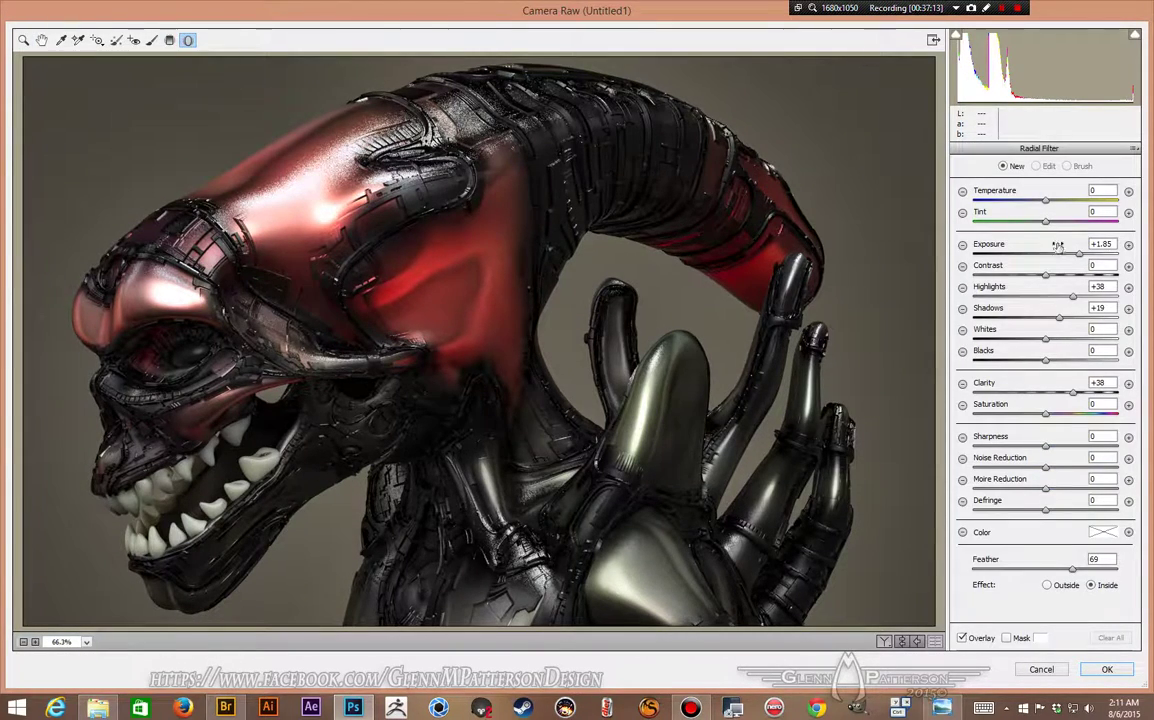
pyautogui.click(1128, 245)
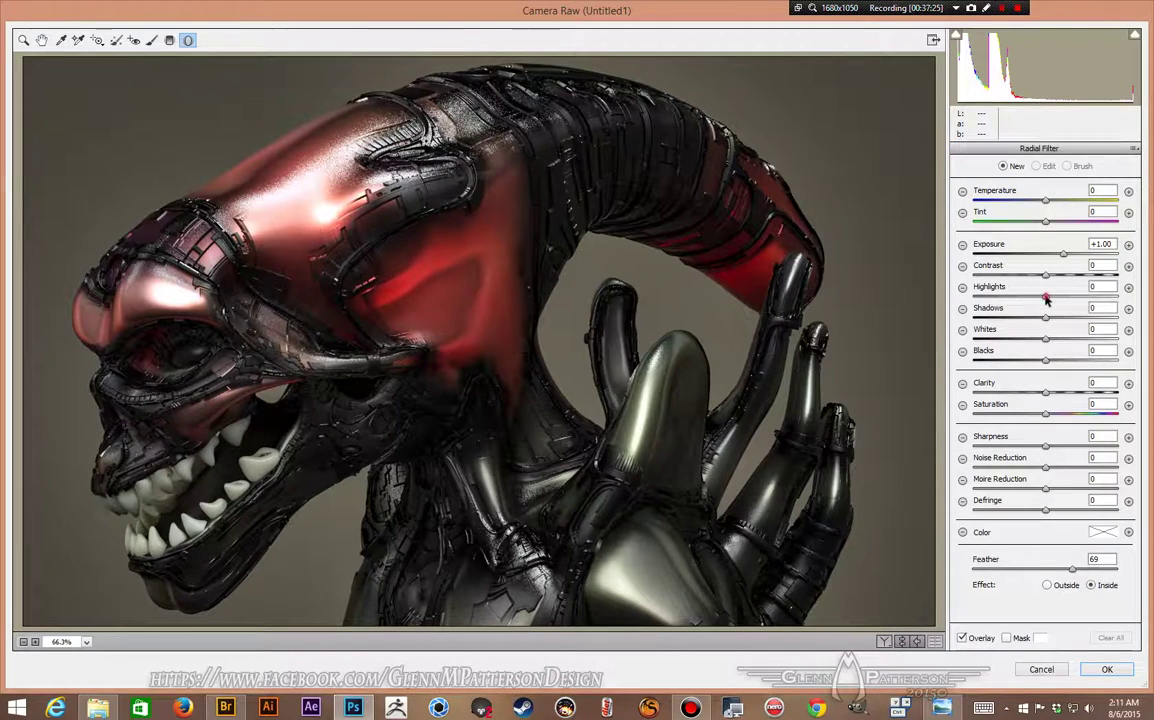
pyautogui.moveTo(1046, 298); pyautogui.dragTo(1077, 299)
pyautogui.moveTo(1046, 393); pyautogui.dragTo(1085, 398)
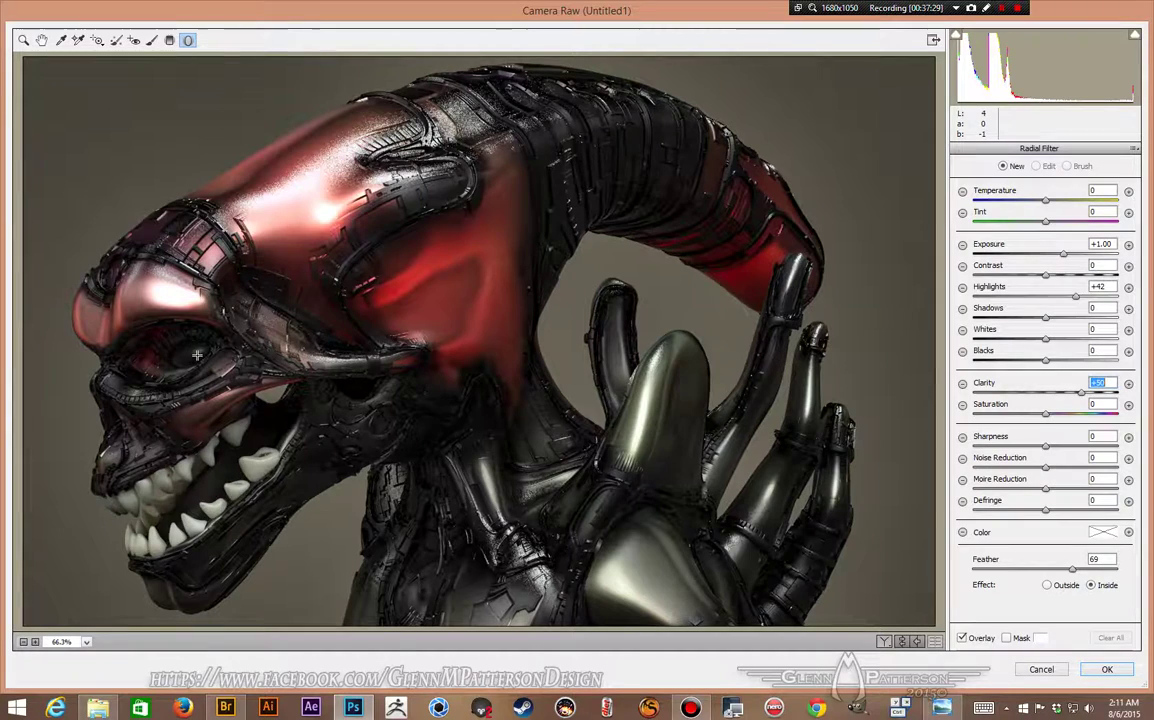
# Place radial filters over the pale back spike, head highlight, mouth, eye, chest and rear spines, tilting and stretching the mouth's ellipse along the jaw
pyautogui.moveTo(641, 435); pyautogui.dragTo(594, 511)
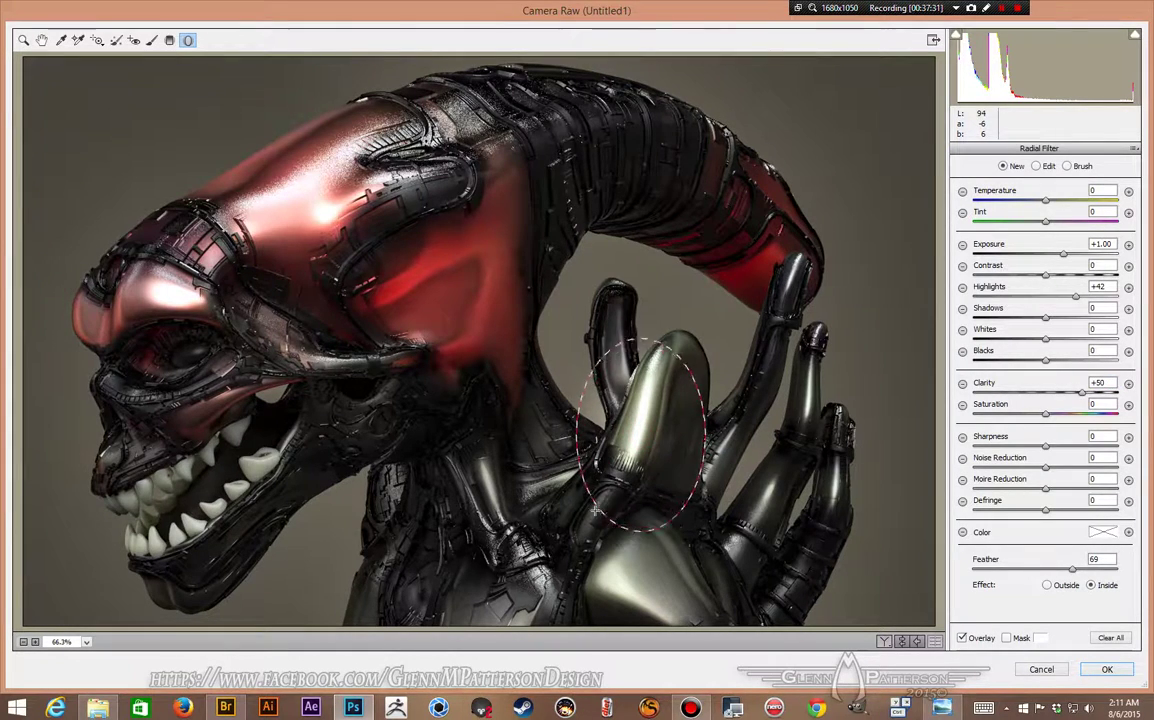
pyautogui.moveTo(387, 170); pyautogui.dragTo(250, 265)
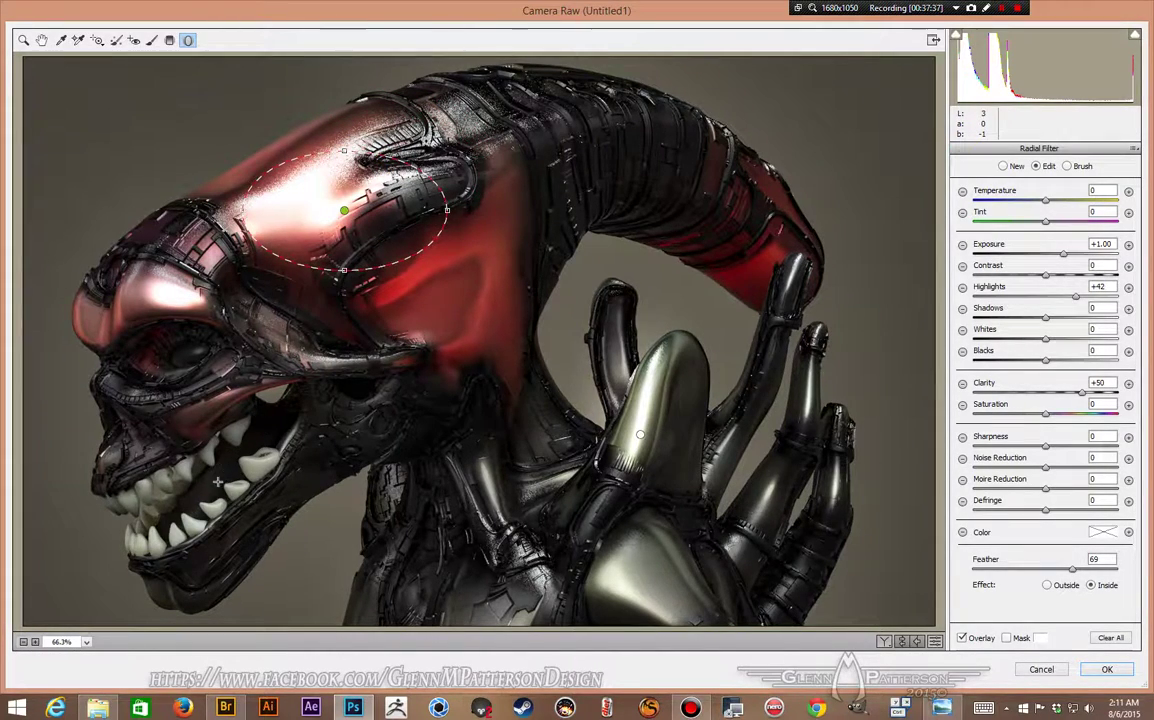
pyautogui.moveTo(217, 482); pyautogui.dragTo(118, 422)
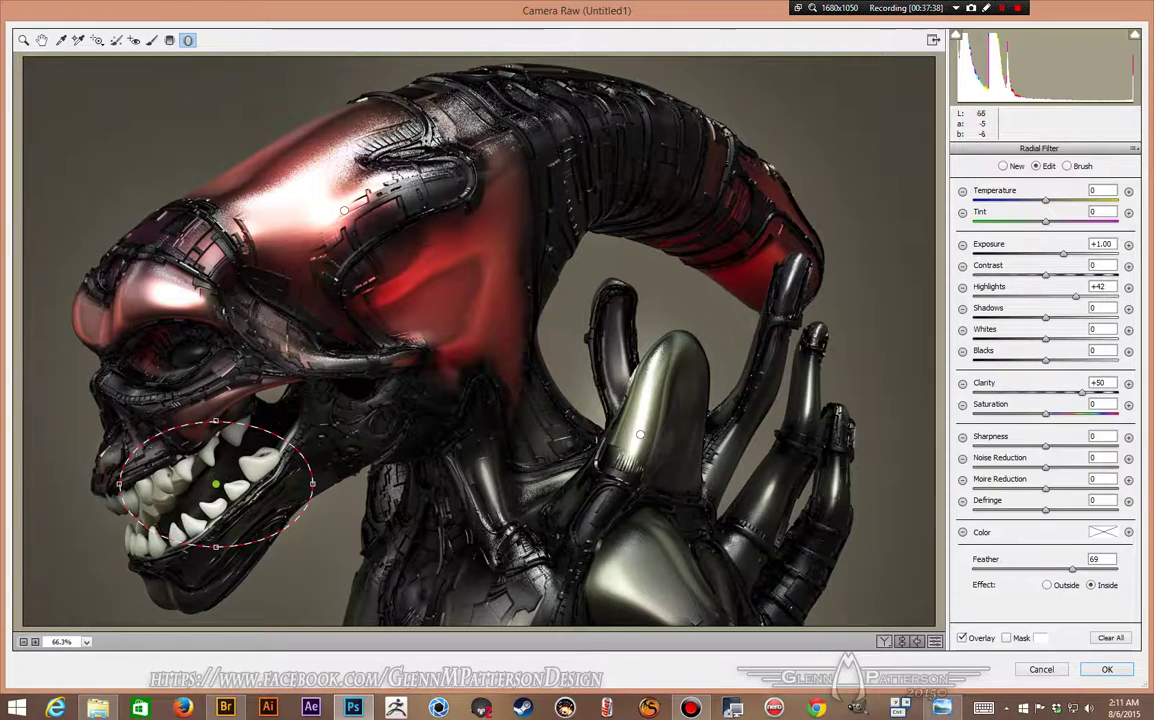
pyautogui.moveTo(288, 488); pyautogui.dragTo(290, 455)
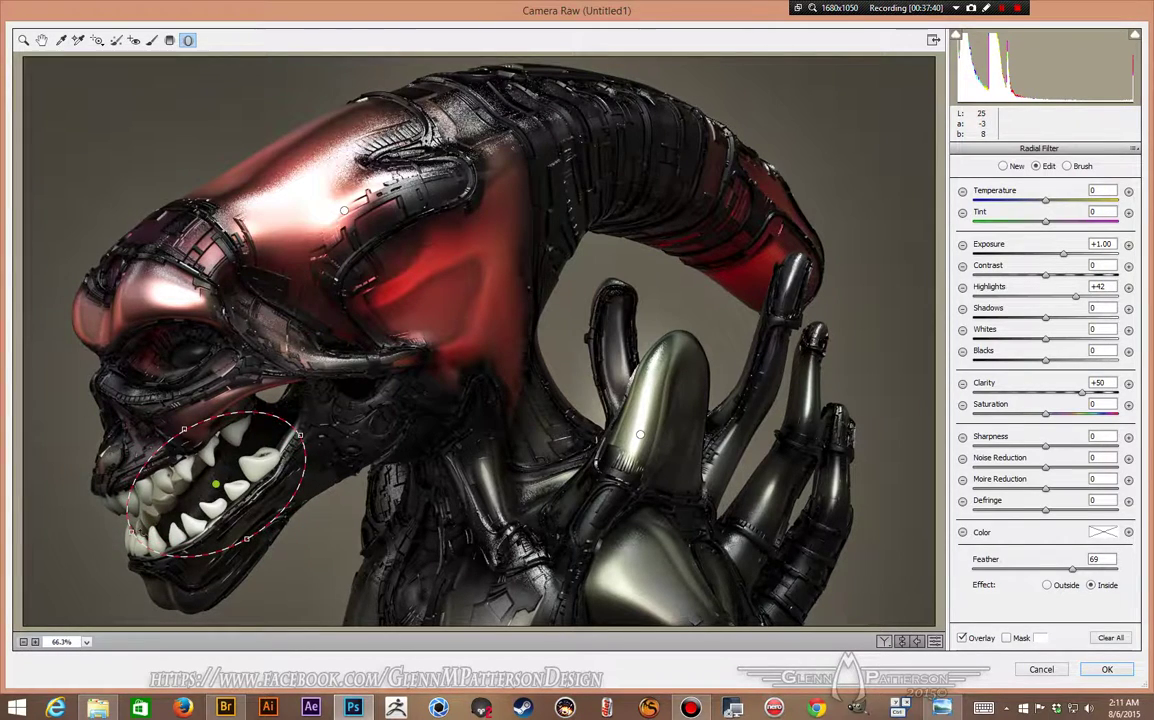
pyautogui.moveTo(117, 484); pyautogui.dragTo(176, 485)
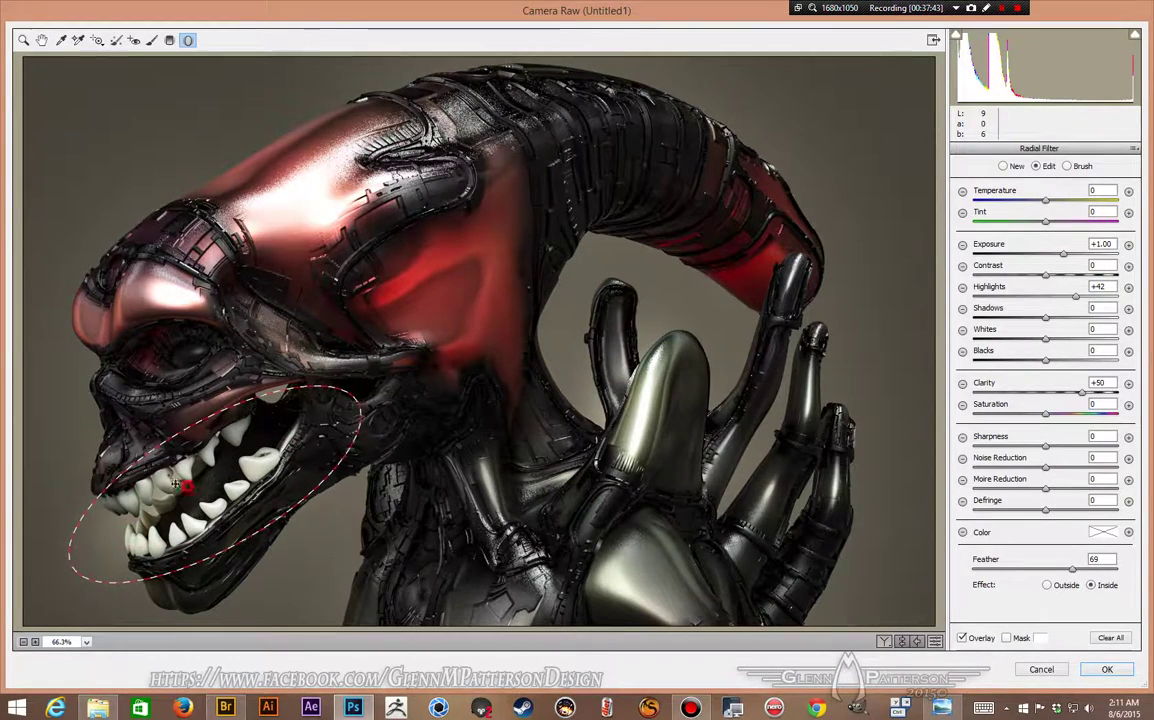
pyautogui.moveTo(172, 314); pyautogui.dragTo(125, 384)
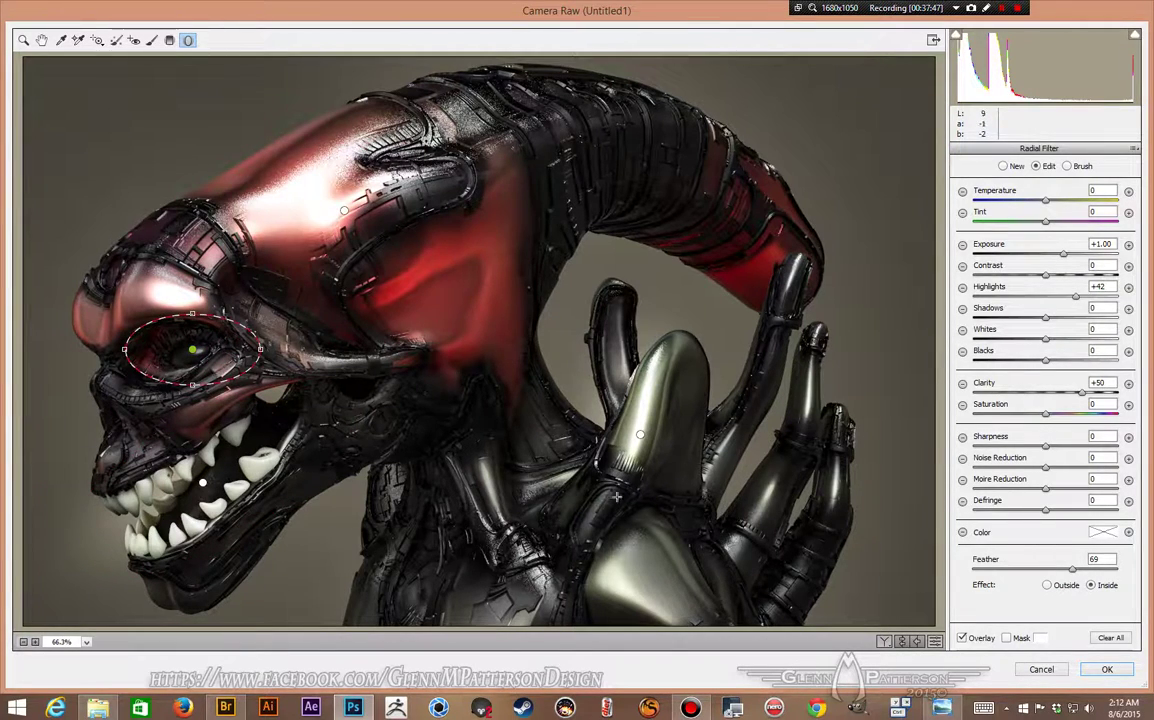
pyautogui.click(519, 541)
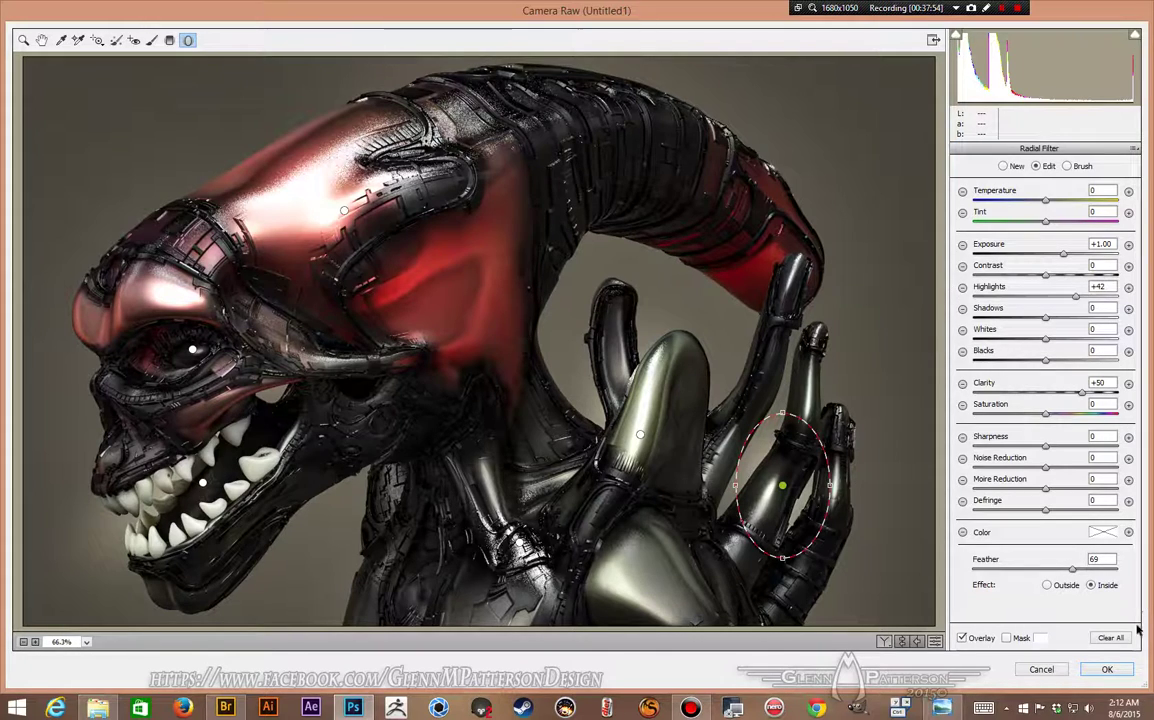
# Cool the whole image slightly with the white balance Temperature and apply the Camera Raw adjustments to the smart object
pyautogui.click(24, 40)
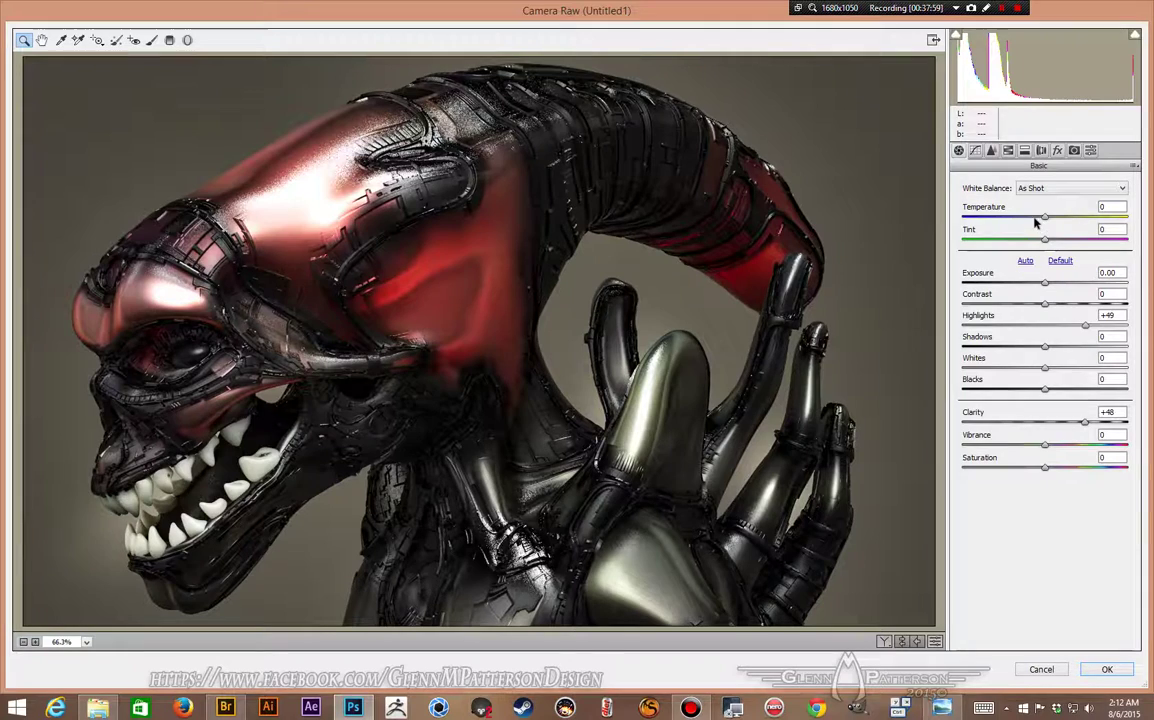
pyautogui.moveTo(1045, 219)
pyautogui.mouseDown()
pyautogui.moveTo(1028, 219)
pyautogui.moveTo(1041, 222)
pyautogui.mouseUp()
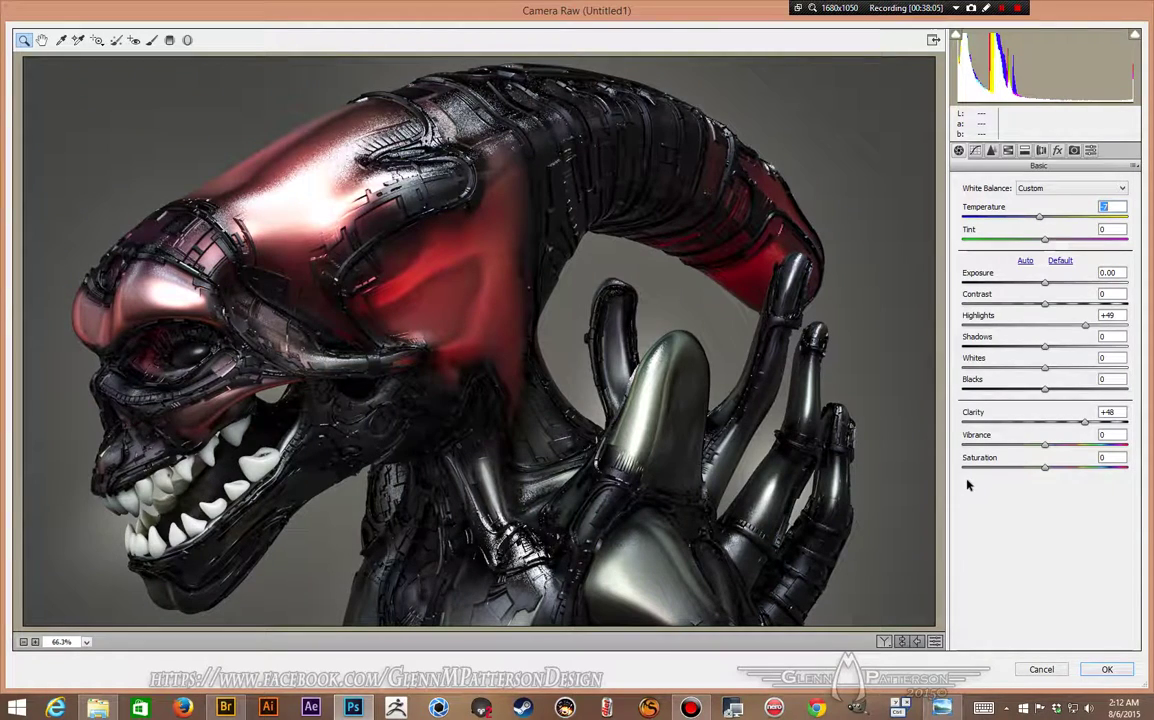
pyautogui.click(1107, 669)
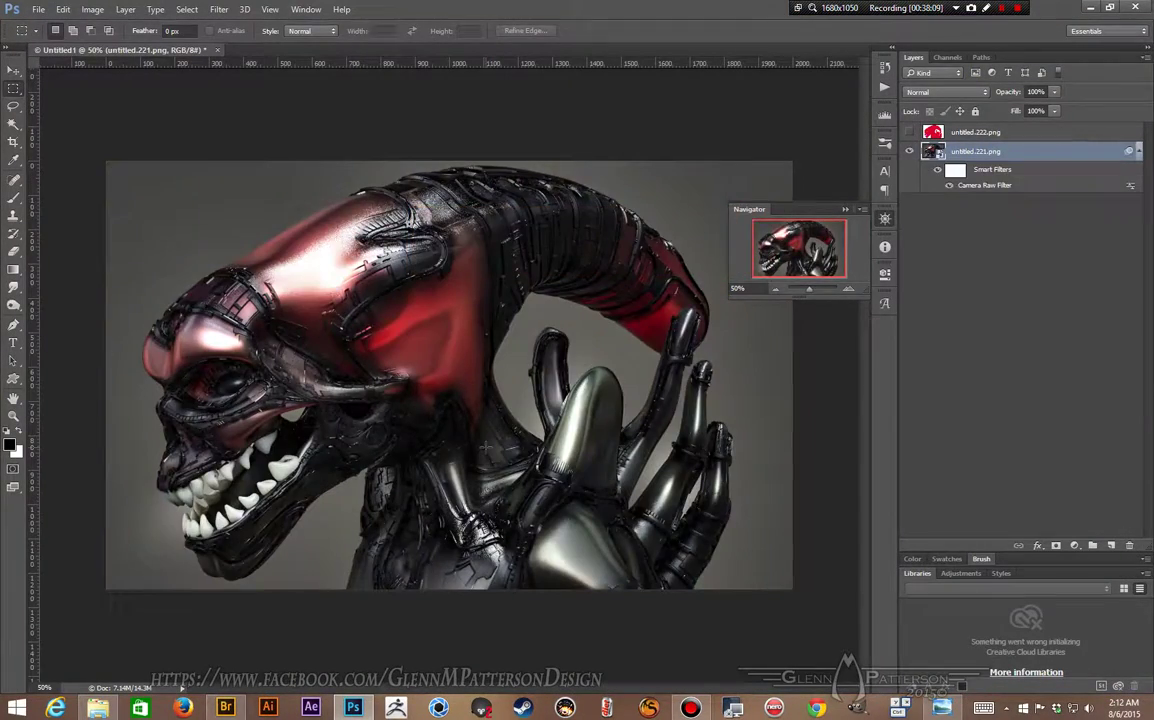